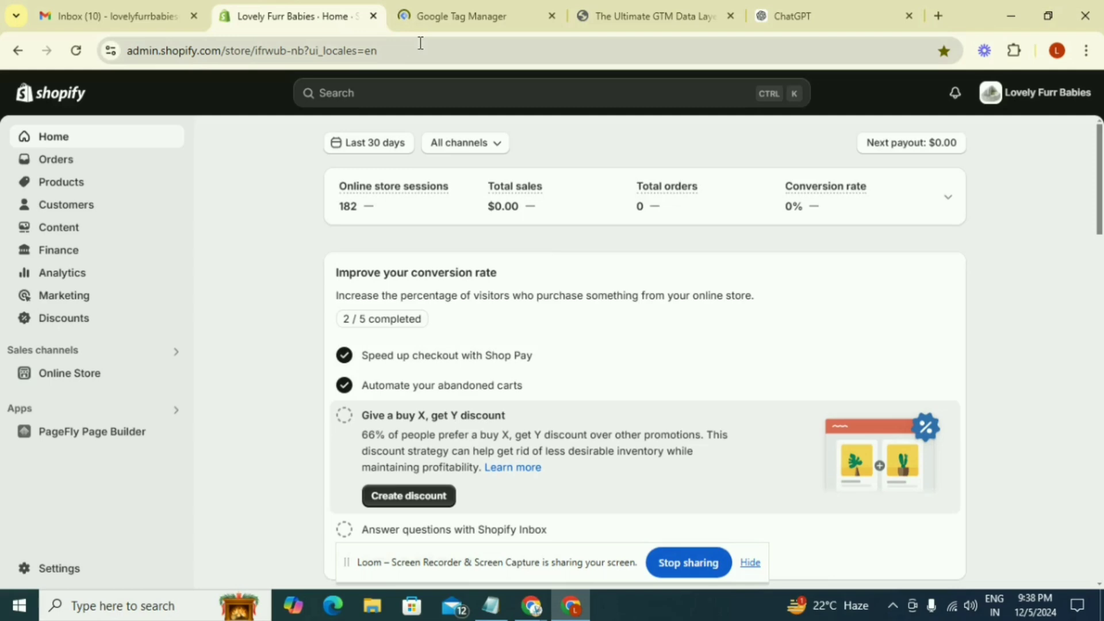
Switch to Google Tag Manager and copy the container's head installation snippet
left_click(451, 23)
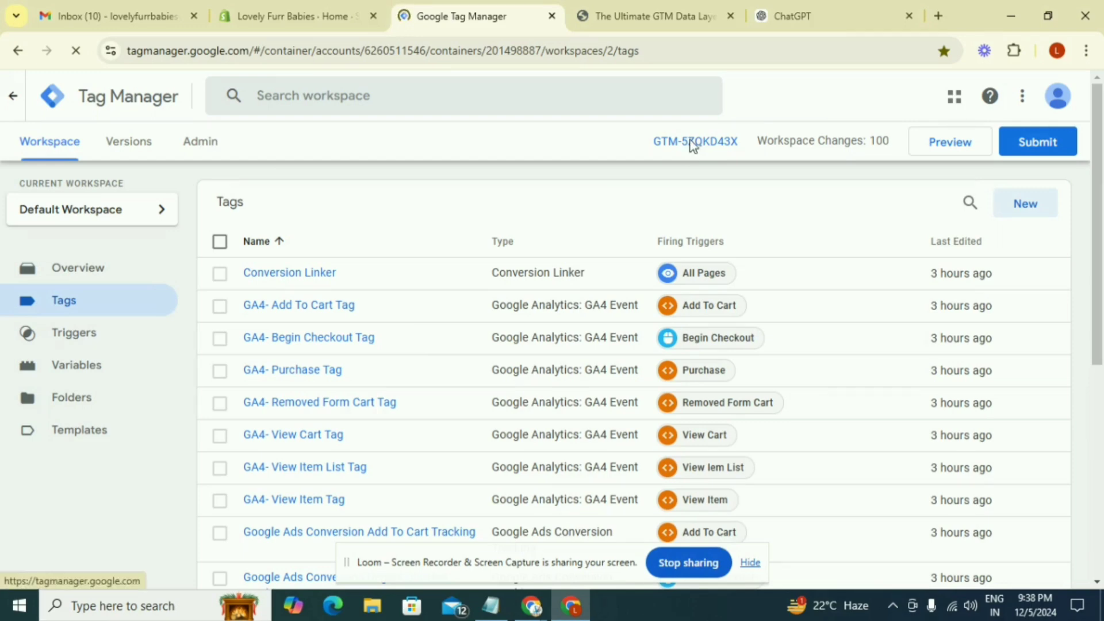
left_click(694, 146)
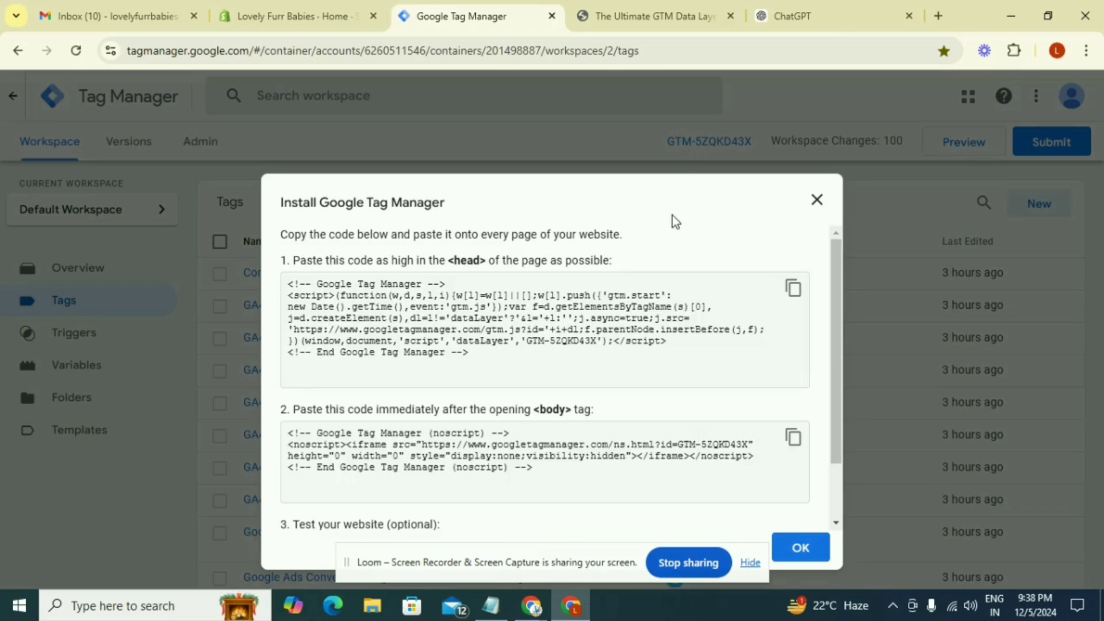
left_click(794, 290)
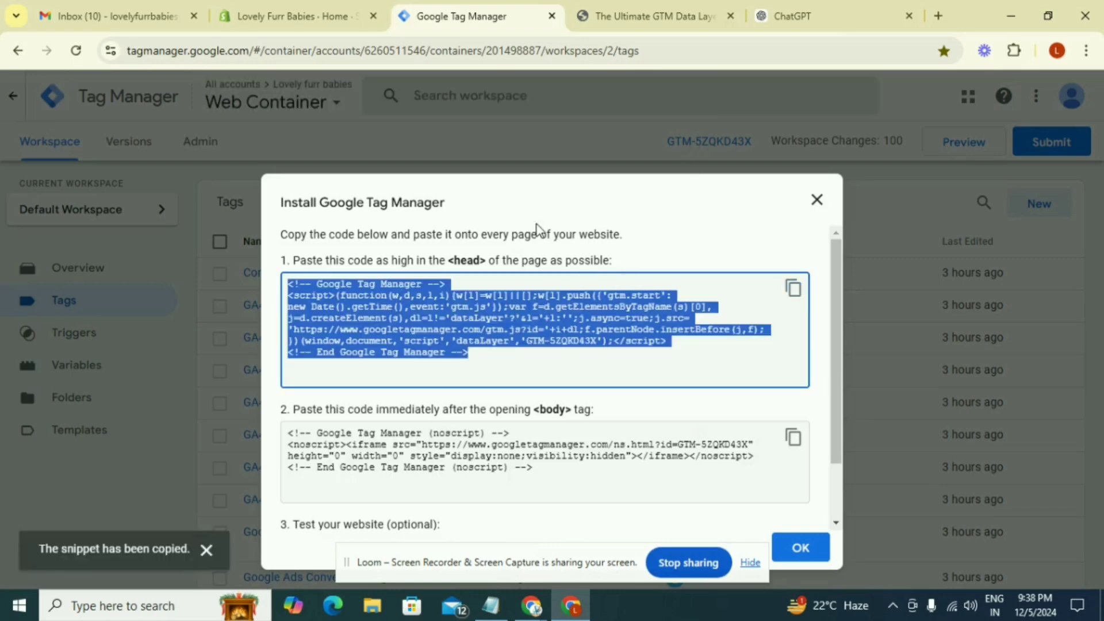
Switch to the Shopify admin and open the code editor for the online store's current Refresh theme
left_click(333, 23)
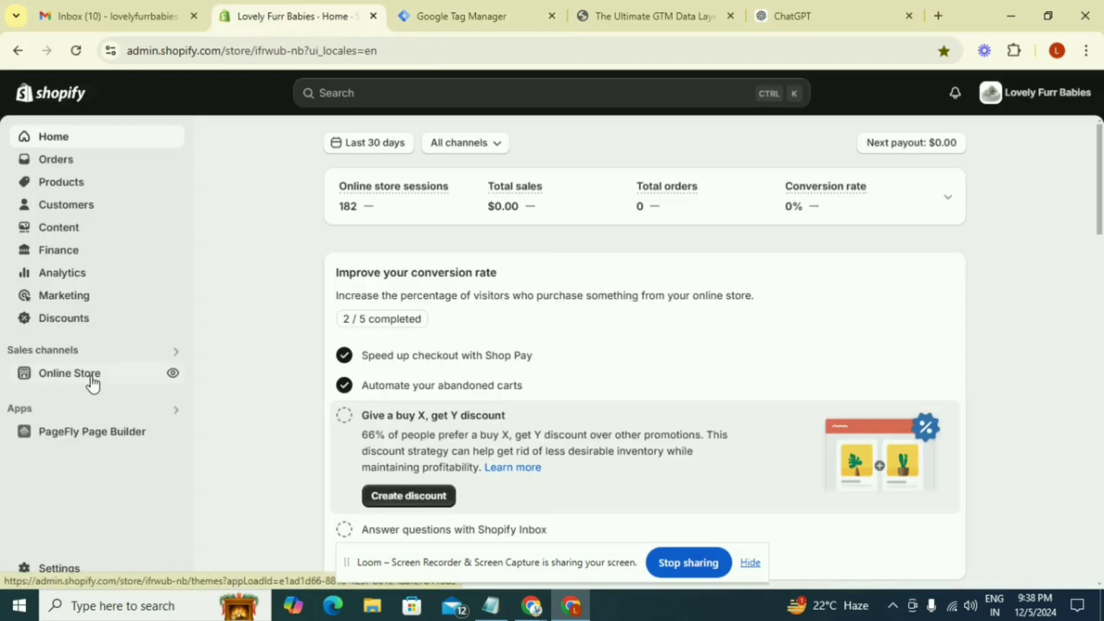
left_click(93, 384)
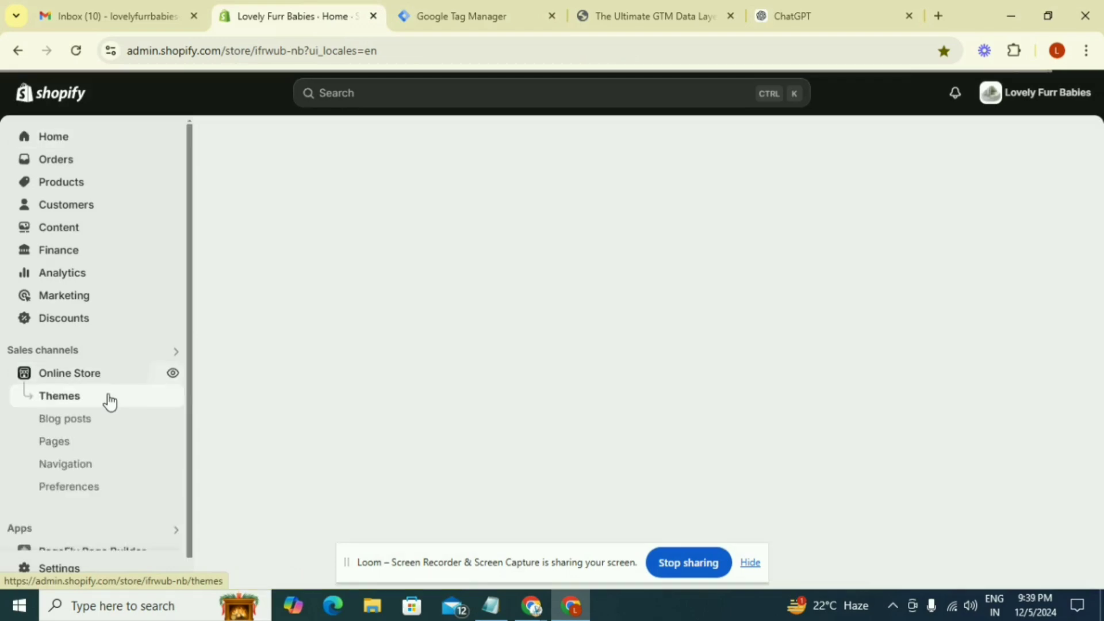
left_click(112, 402)
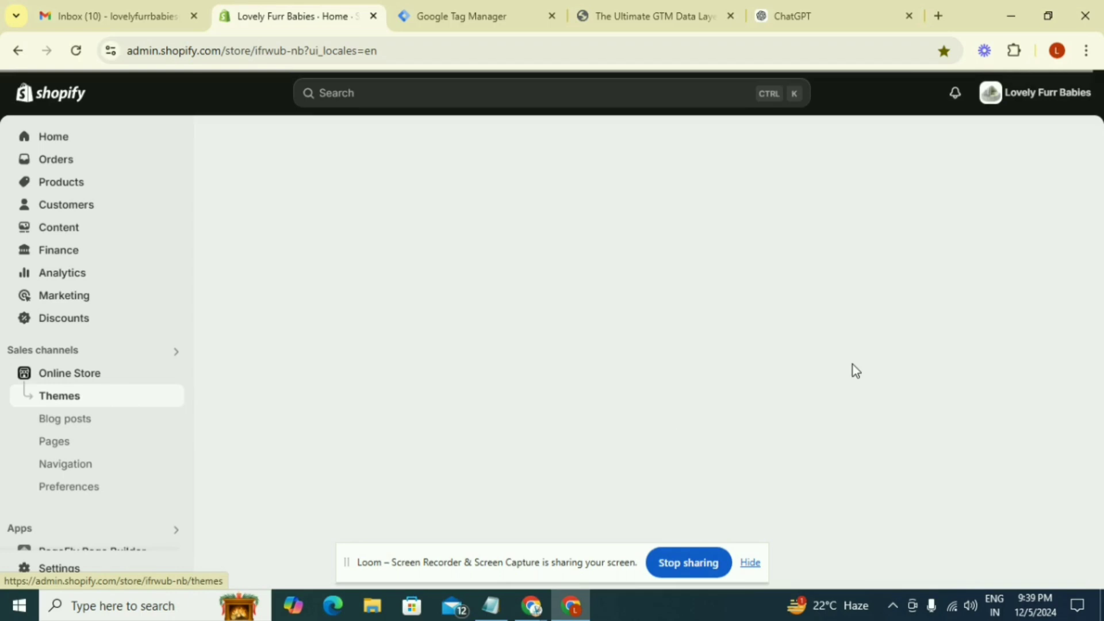
scroll(1044, 268, "down", 3)
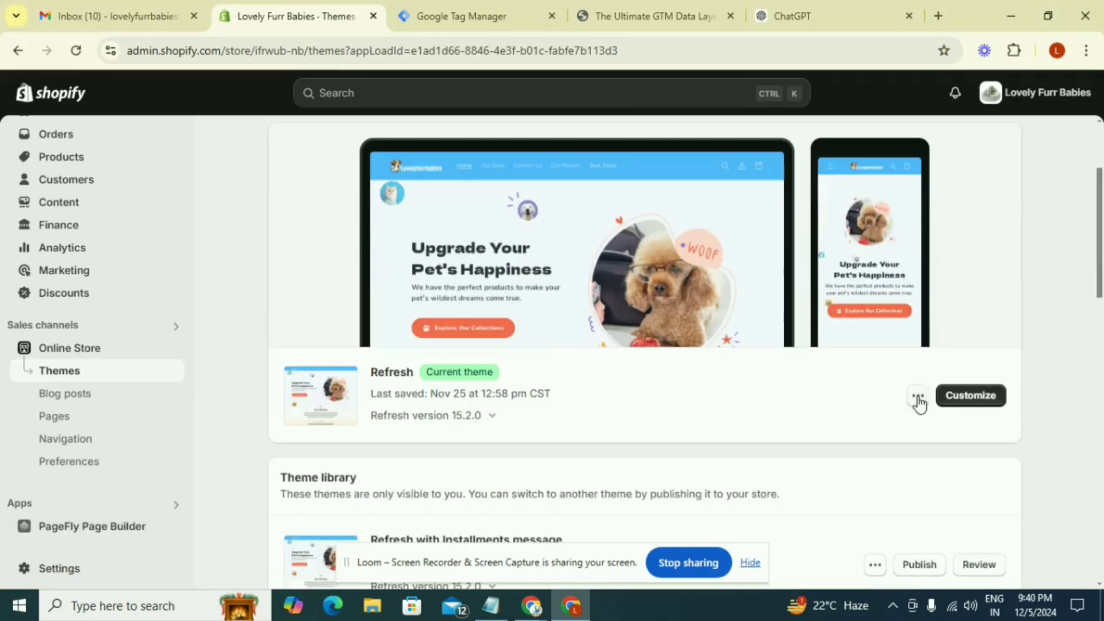
left_click(918, 397)
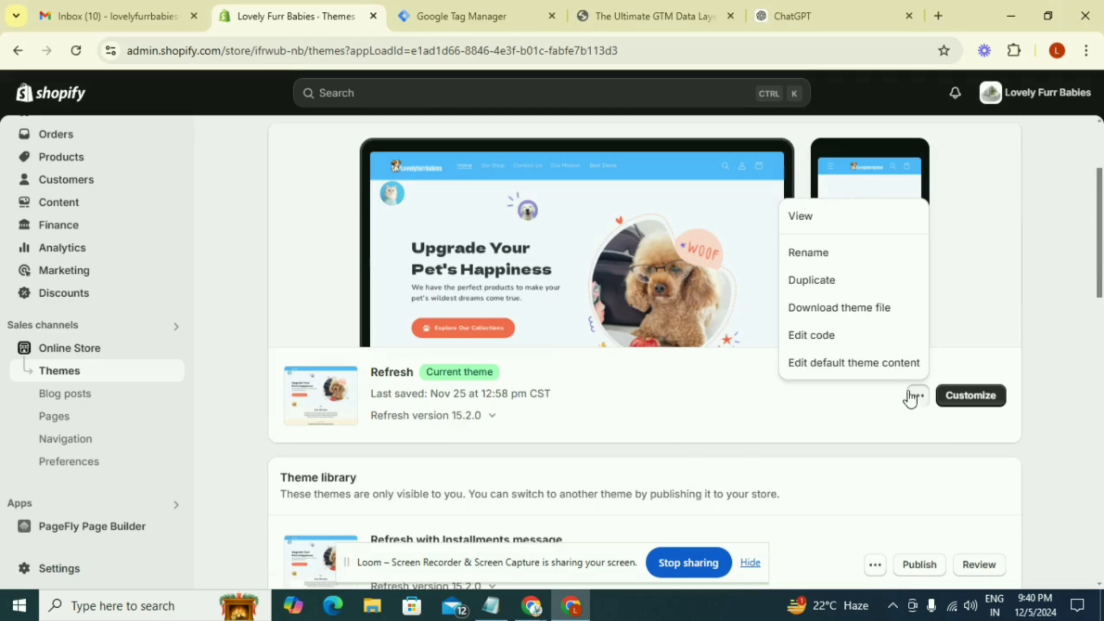
left_click(832, 338)
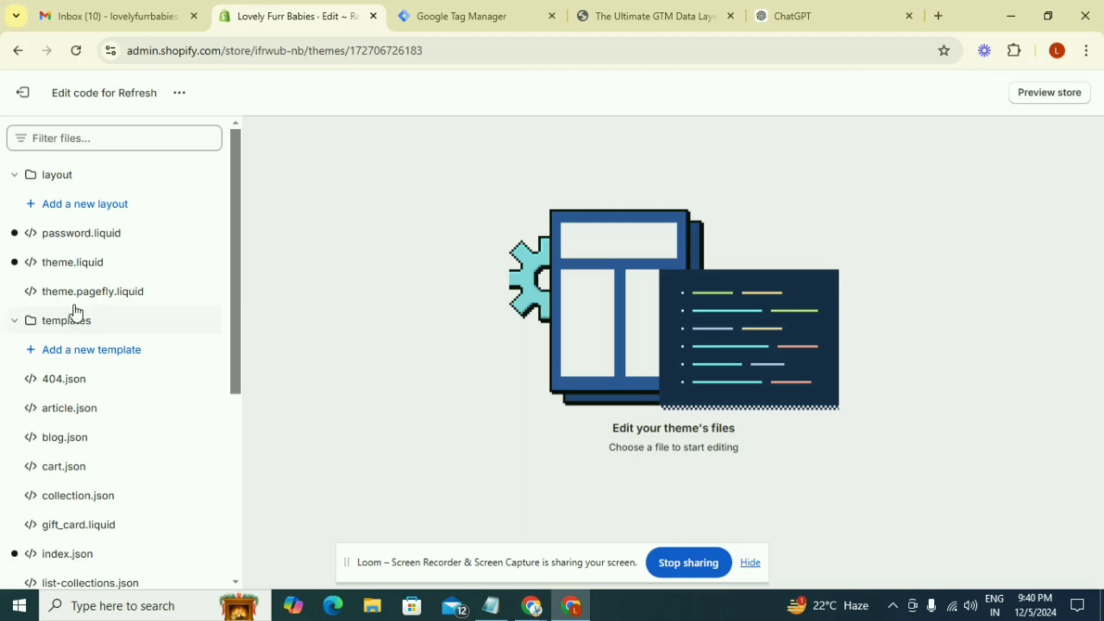
Paste the copied Google Tag Manager snippet directly below the opening <head> tag in theme.liquid and save the file
left_click(79, 274)
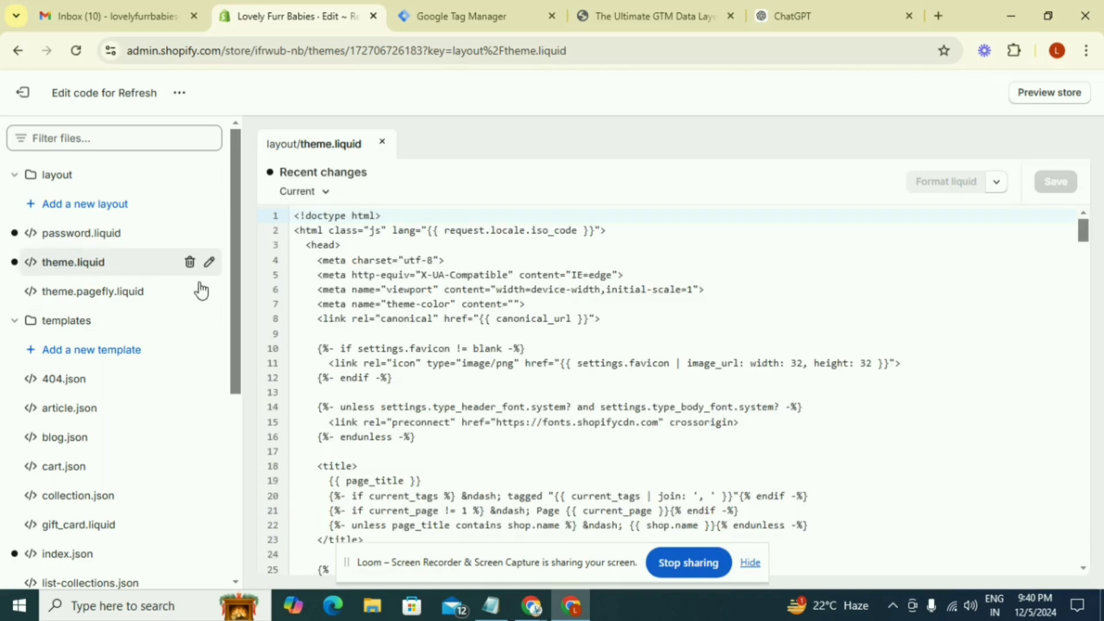
left_click(354, 248)
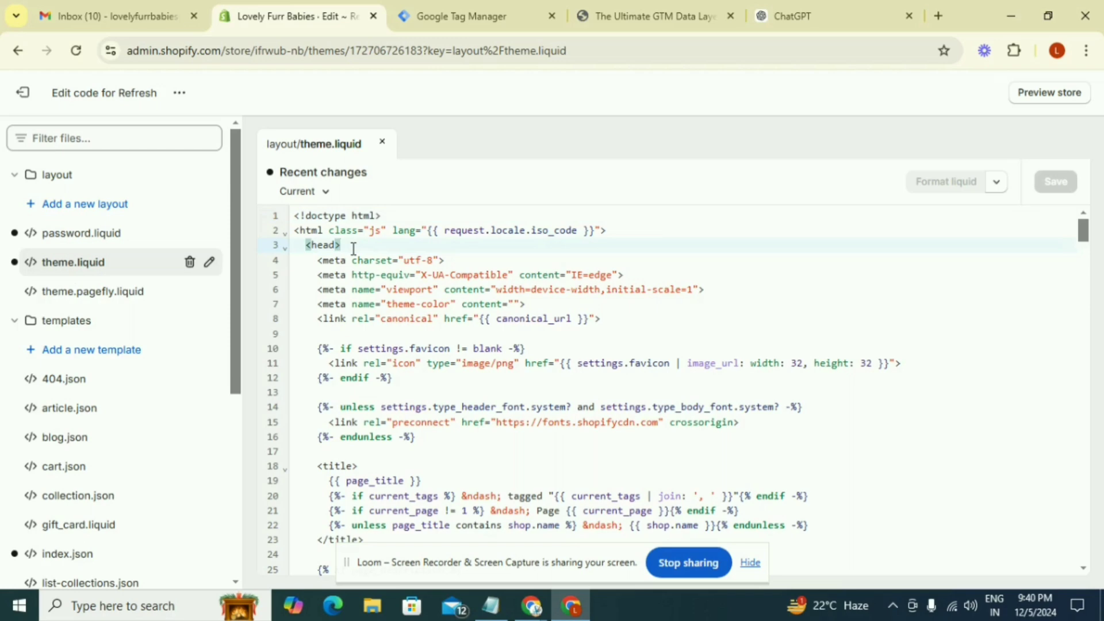
key("Return")
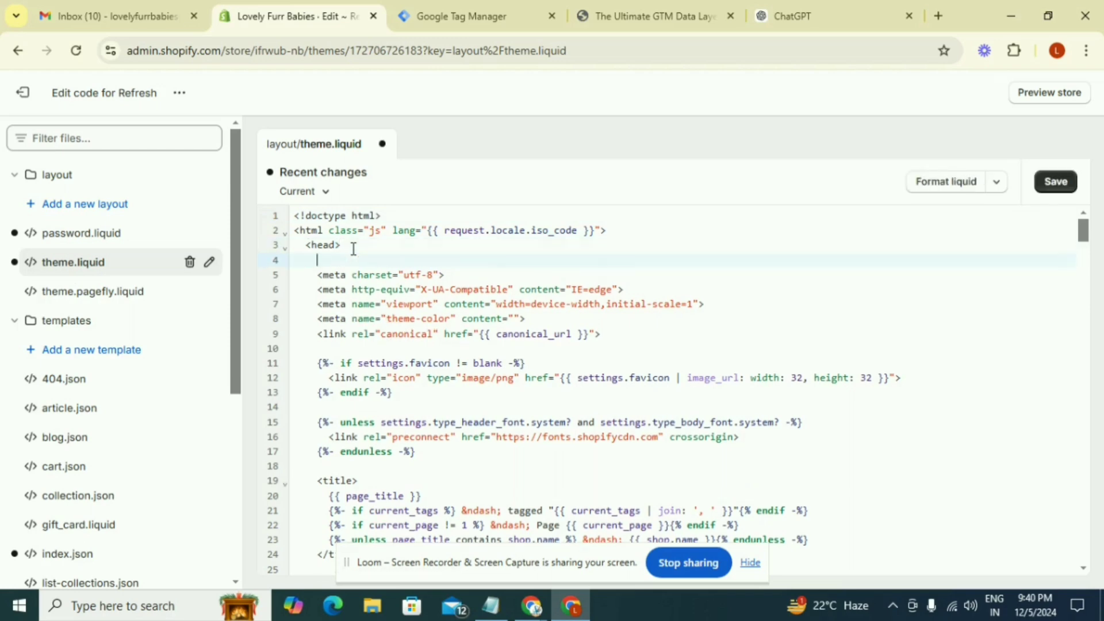
key("ctrl+v")
key("Return")
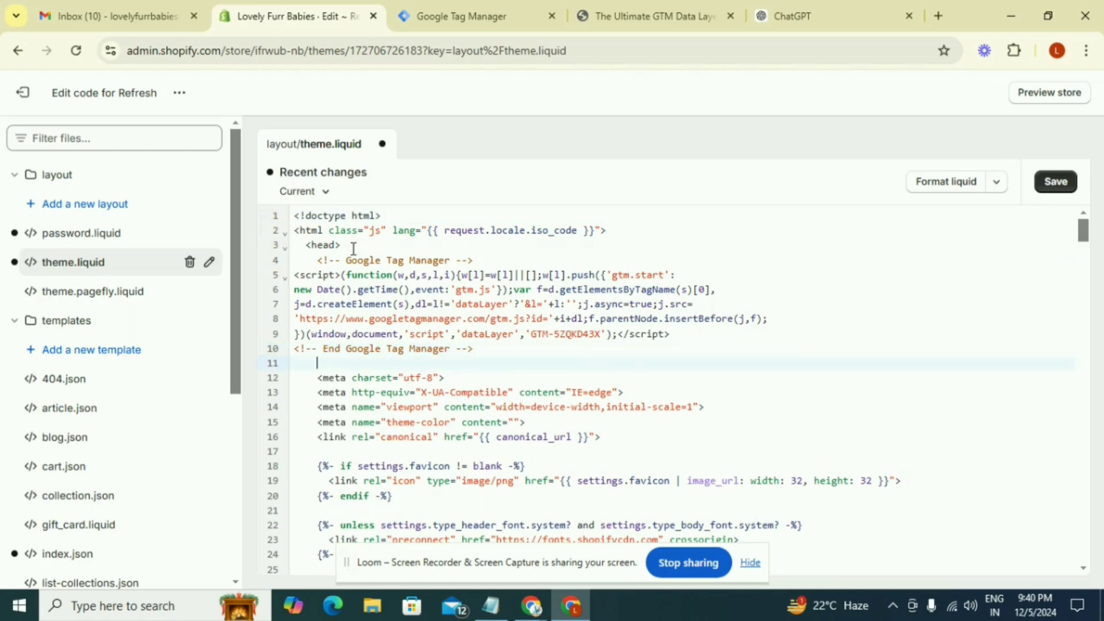
left_click(1052, 184)
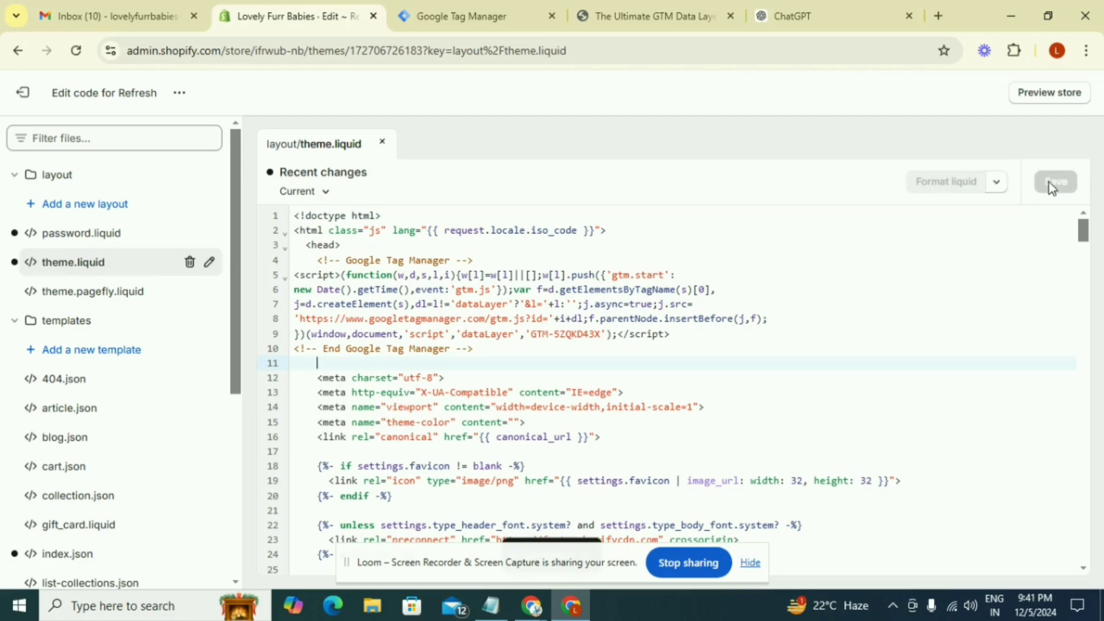
Create a new theme snippet named ultimate-datalayer, copying the name from the GTM data layer article
left_click(131, 264)
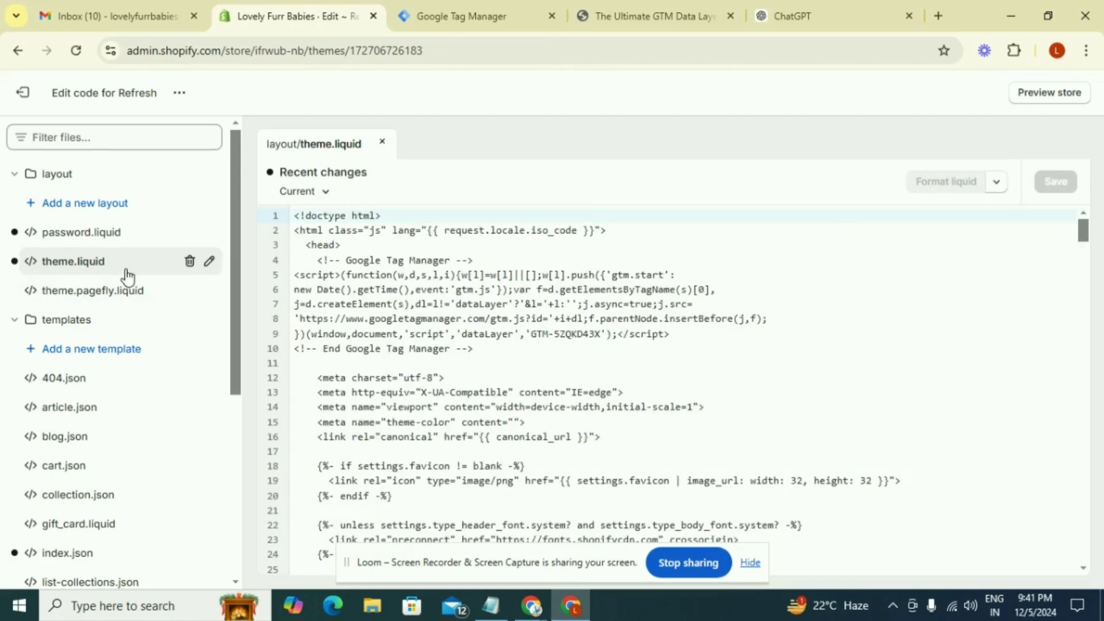
scroll(130, 290, "down", 1)
scroll(130, 302, "down", 3)
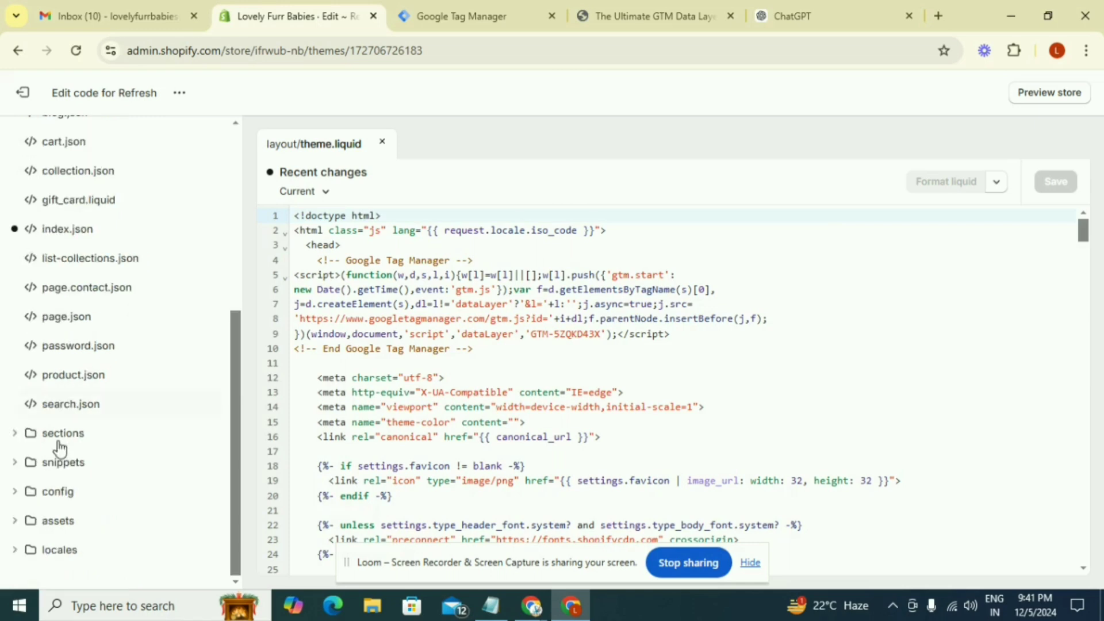
left_click(15, 463)
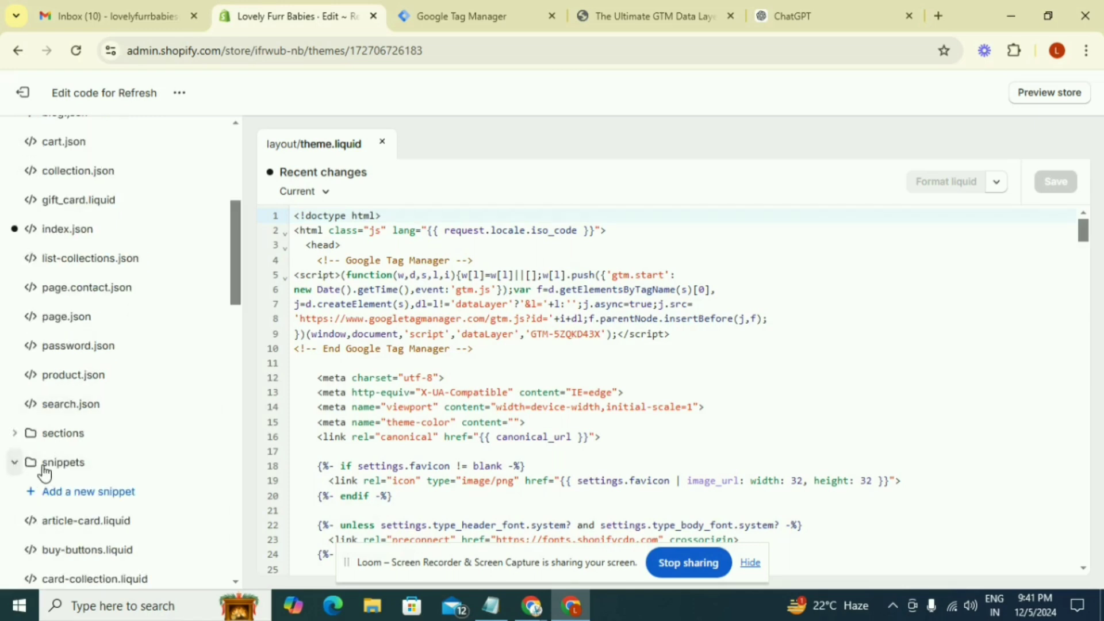
left_click(92, 492)
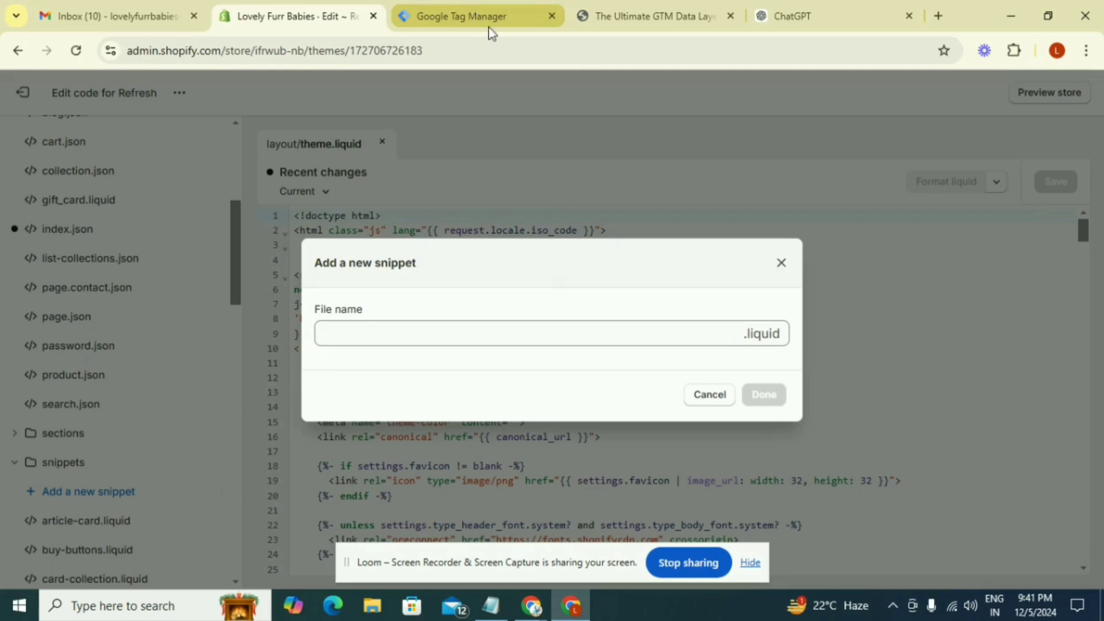
left_click(657, 18)
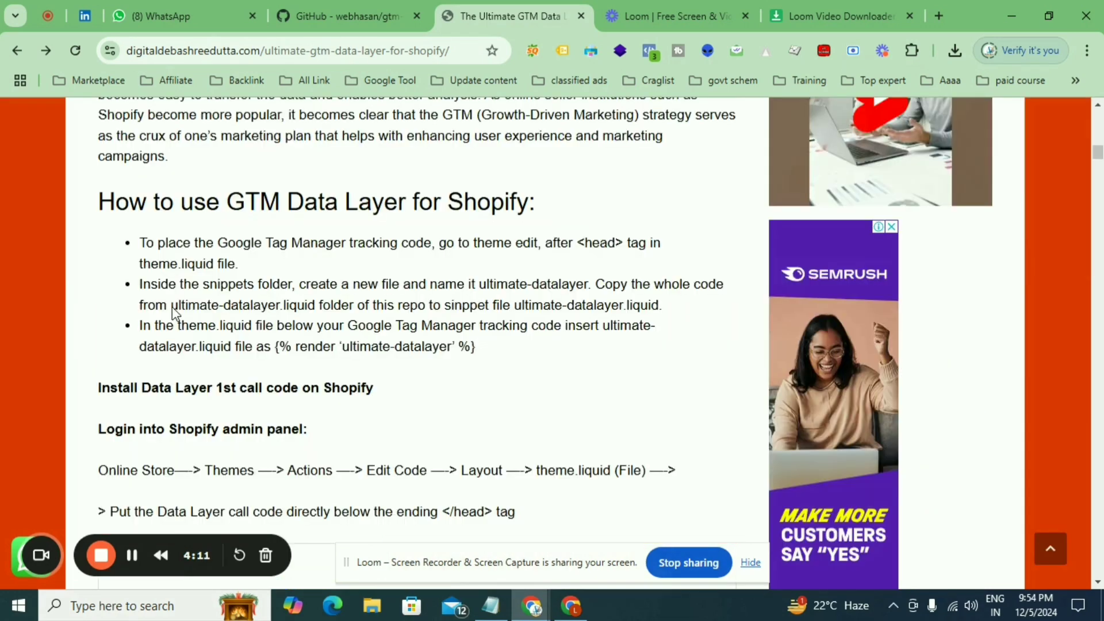
left_click_drag(172, 307, 273, 310)
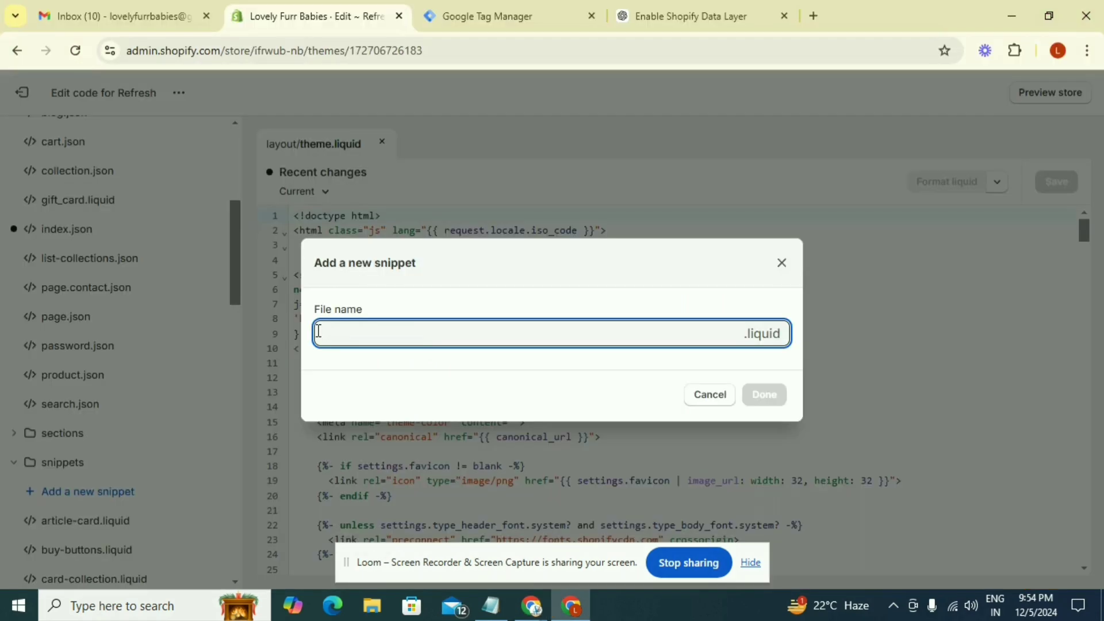
key("ctrl+v")
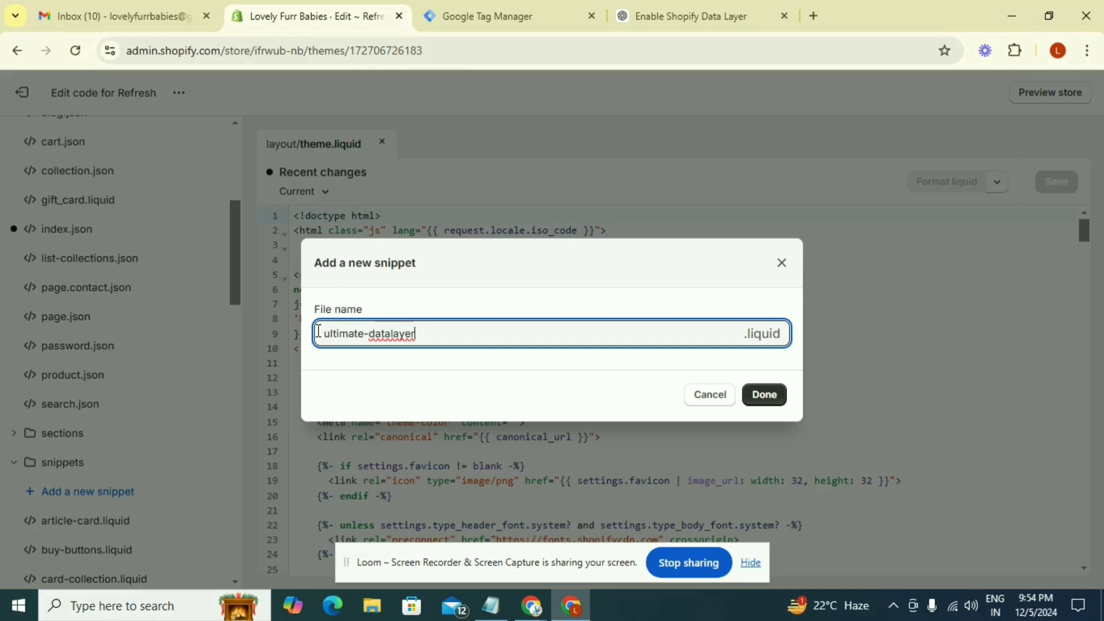
left_click(765, 405)
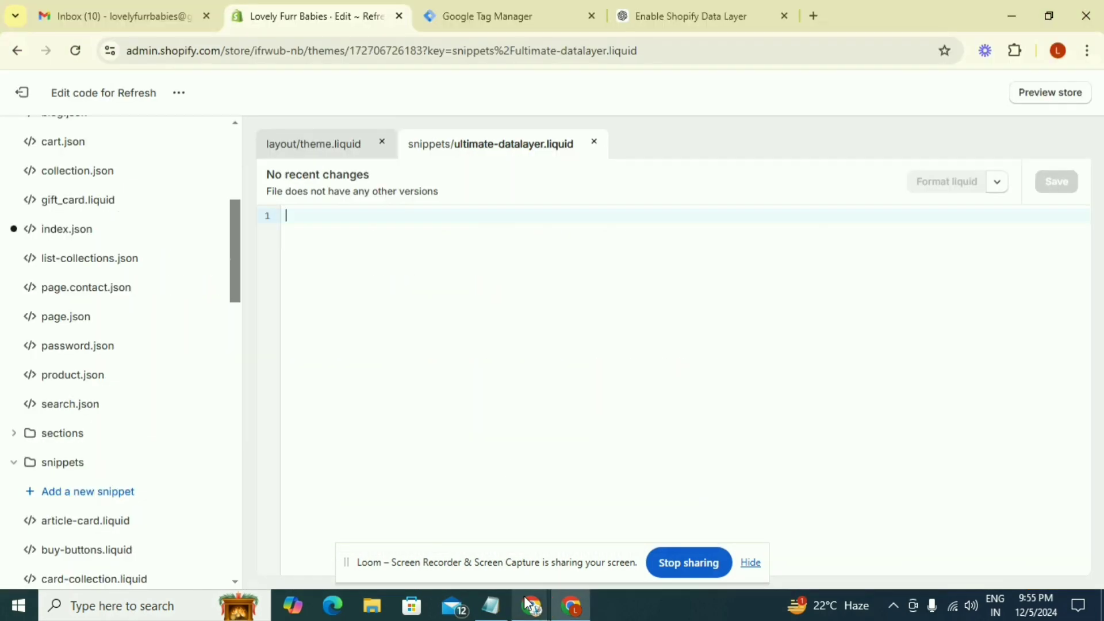
Switch to the data layer article and copy the entire script under GTM Data Layer Code for Shopify
mouse_move(528, 604)
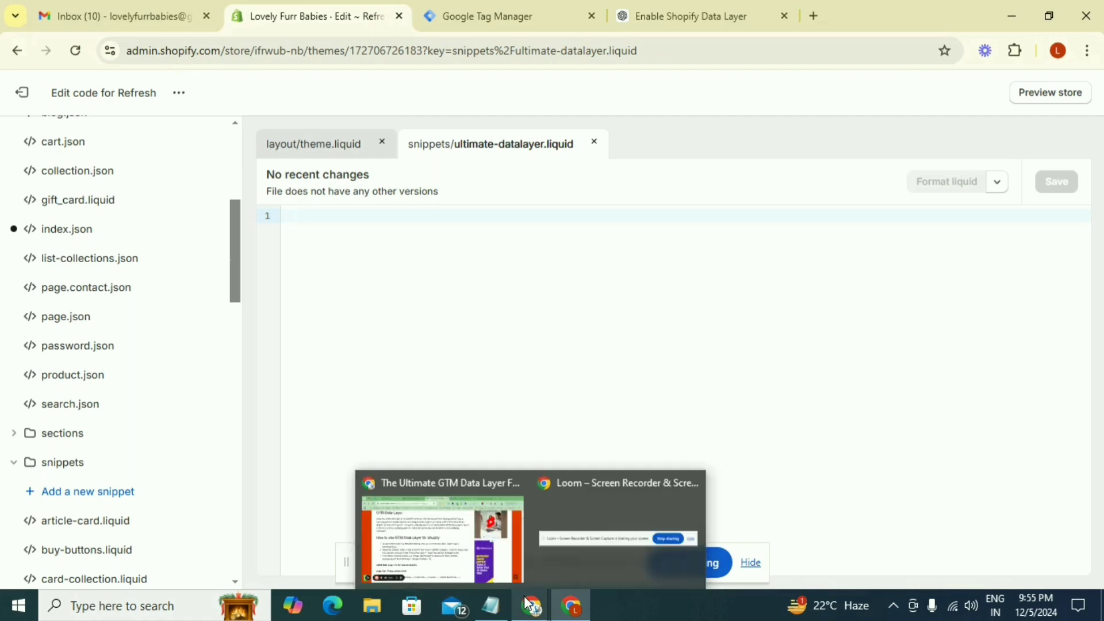
left_click(442, 523)
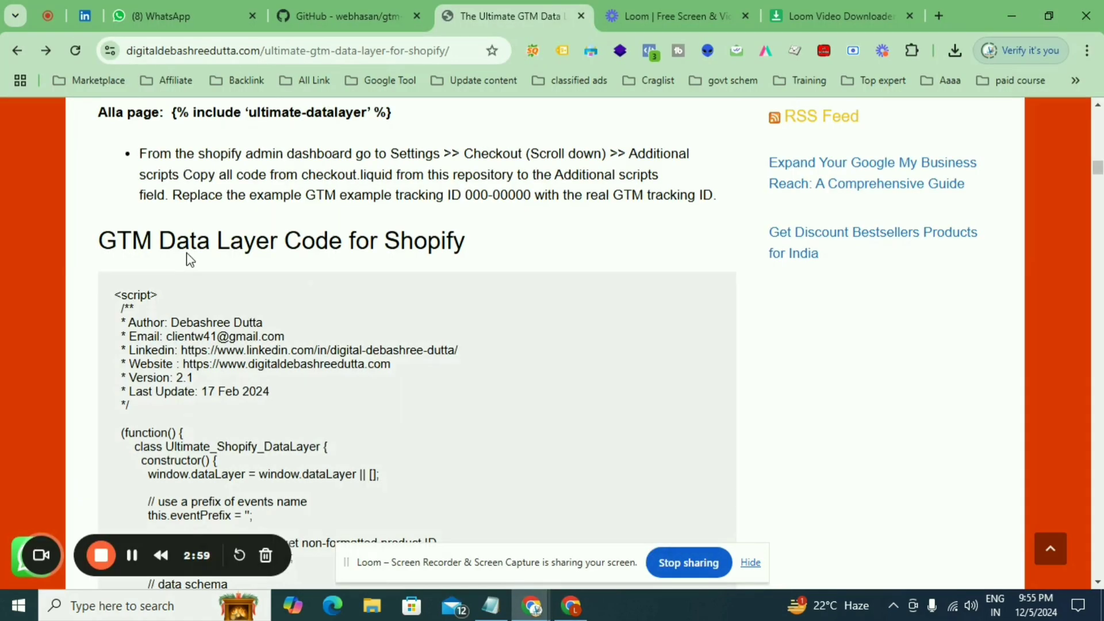
left_click_drag(117, 291, 465, 463)
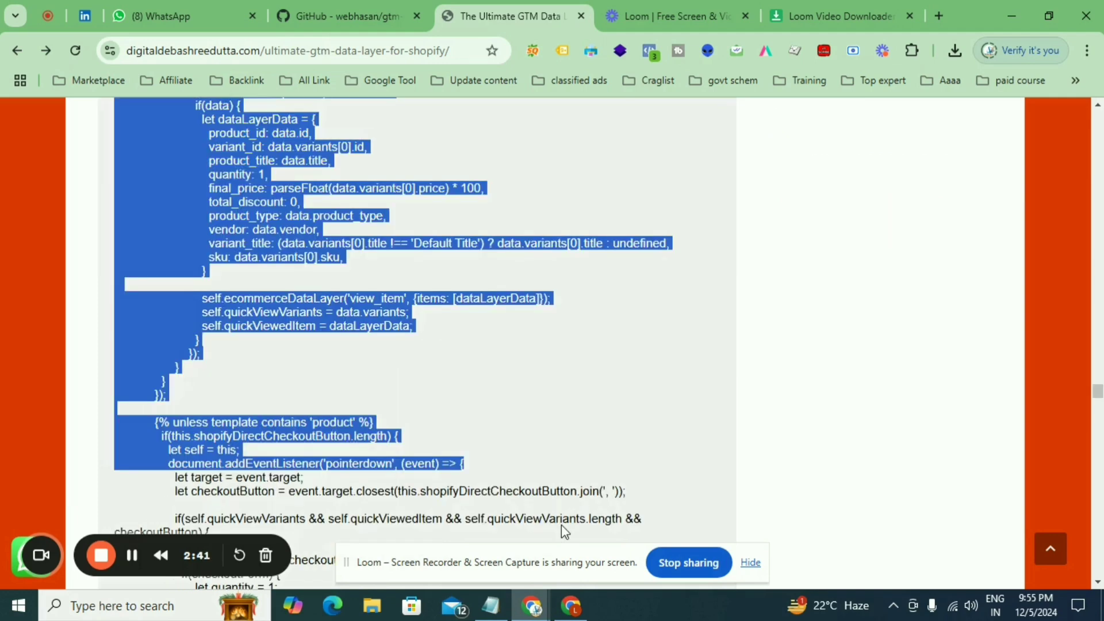
scroll(570, 535, "down", 1)
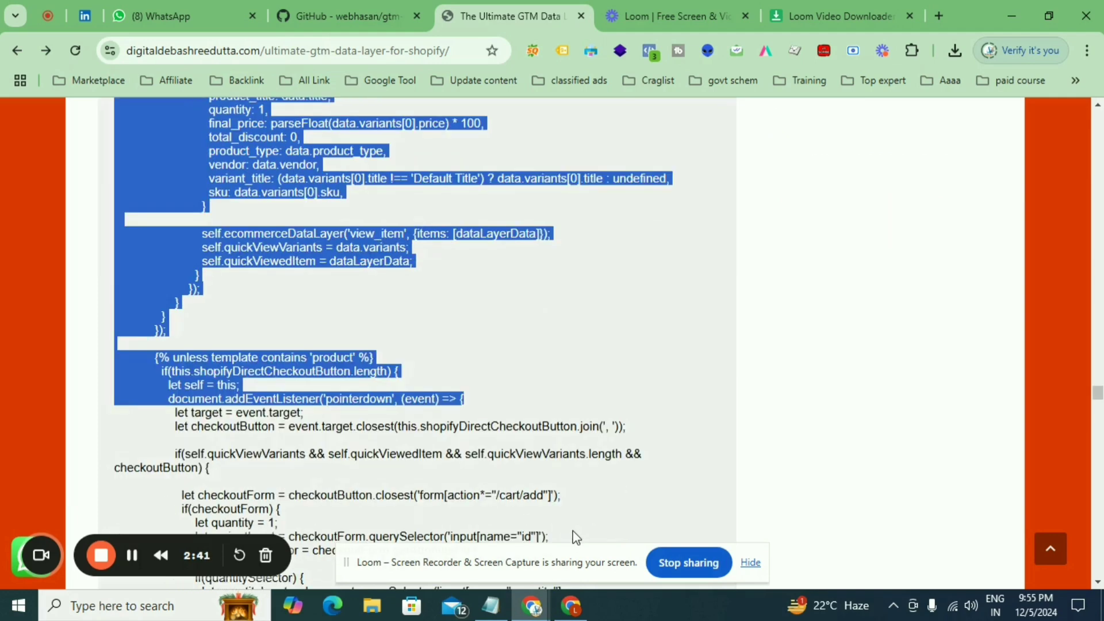
scroll(575, 537, "down", 1)
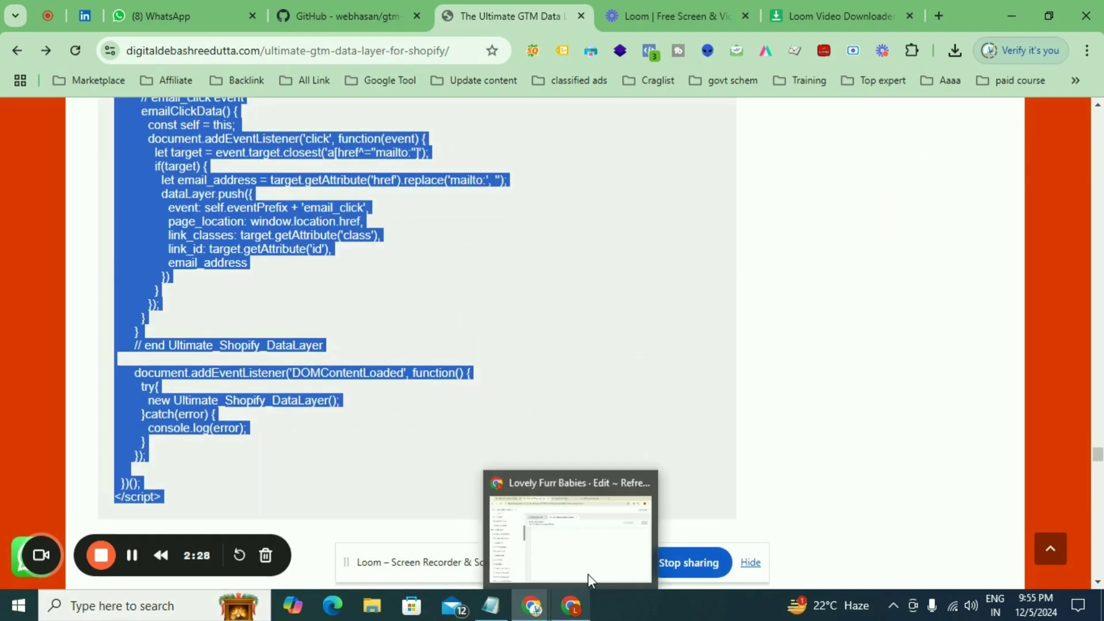
Switch back to Shopify, paste the data layer script into snippets/ultimate-datalayer.liquid and save the file
left_click(588, 573)
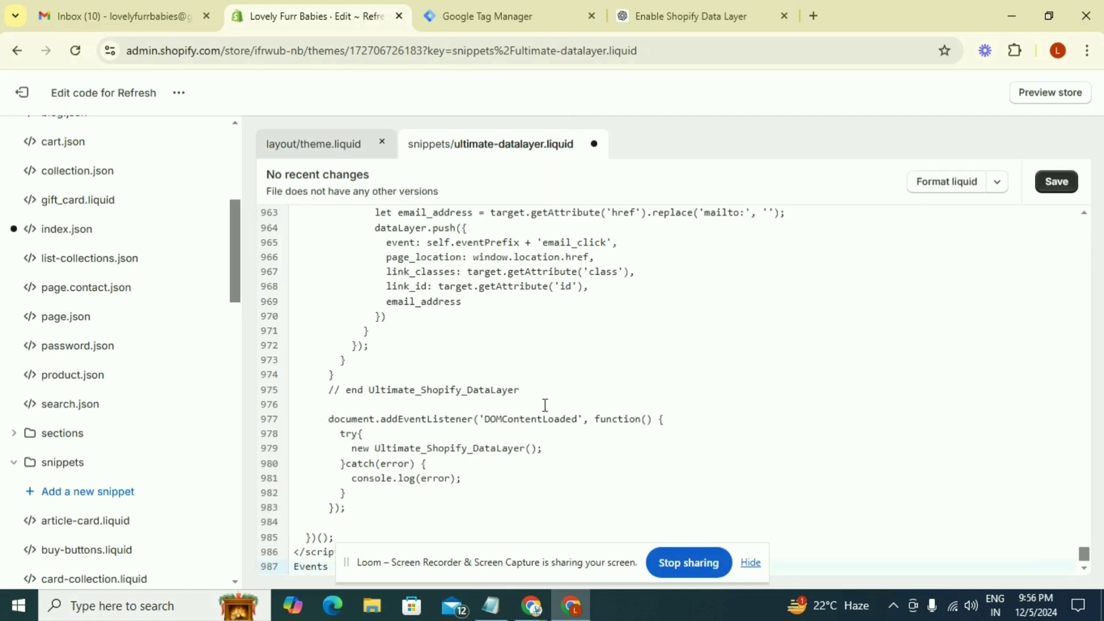
scroll(545, 407, "up", 1)
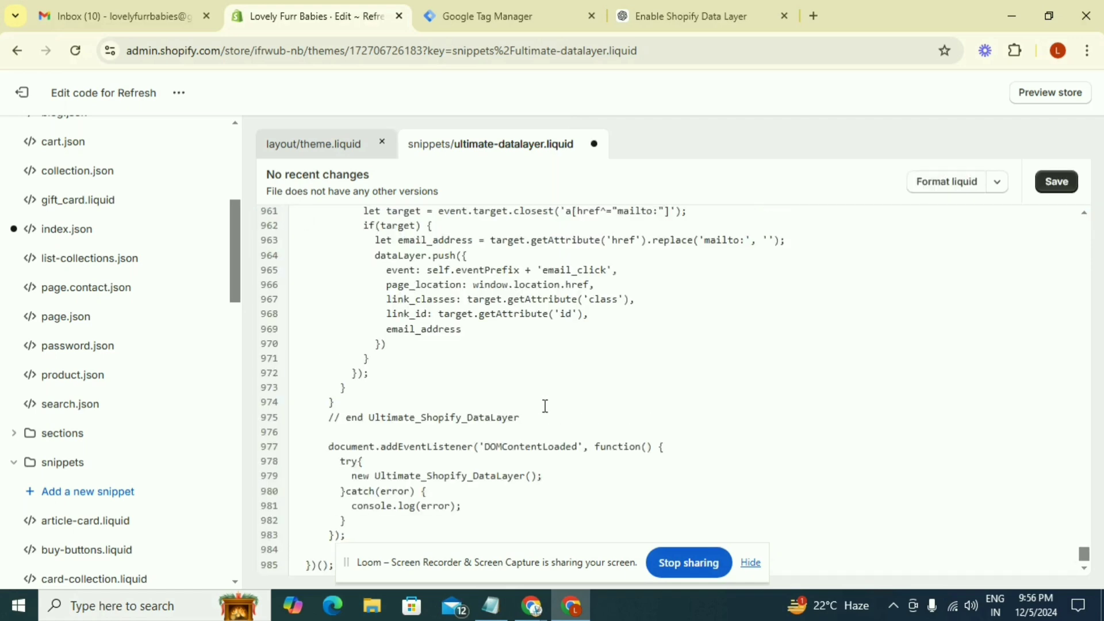
scroll(545, 406, "up", 15)
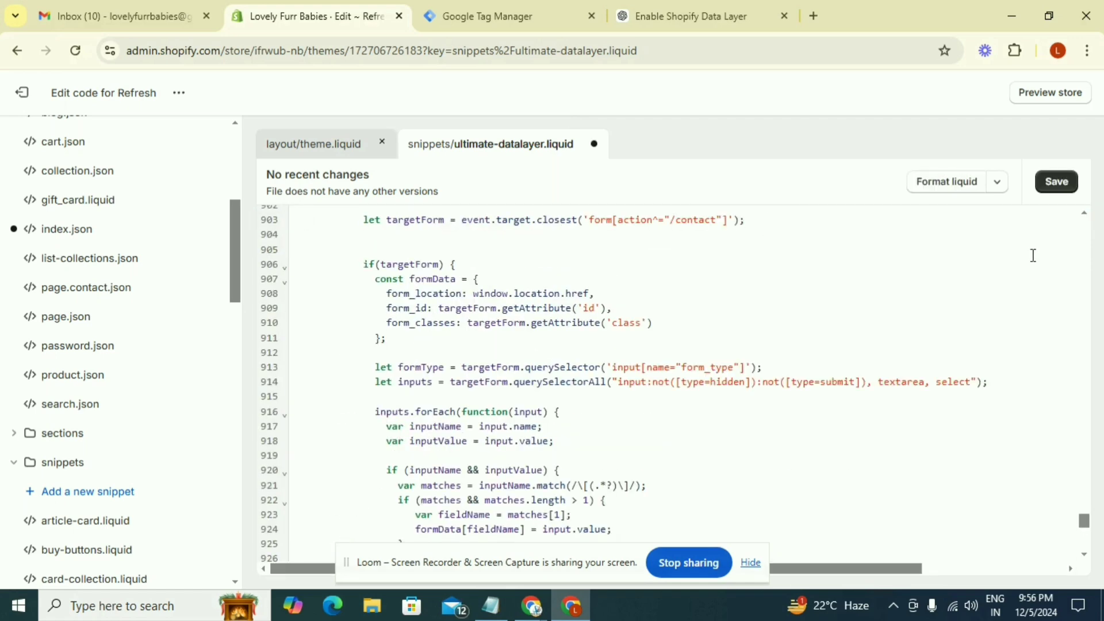
left_click(1056, 183)
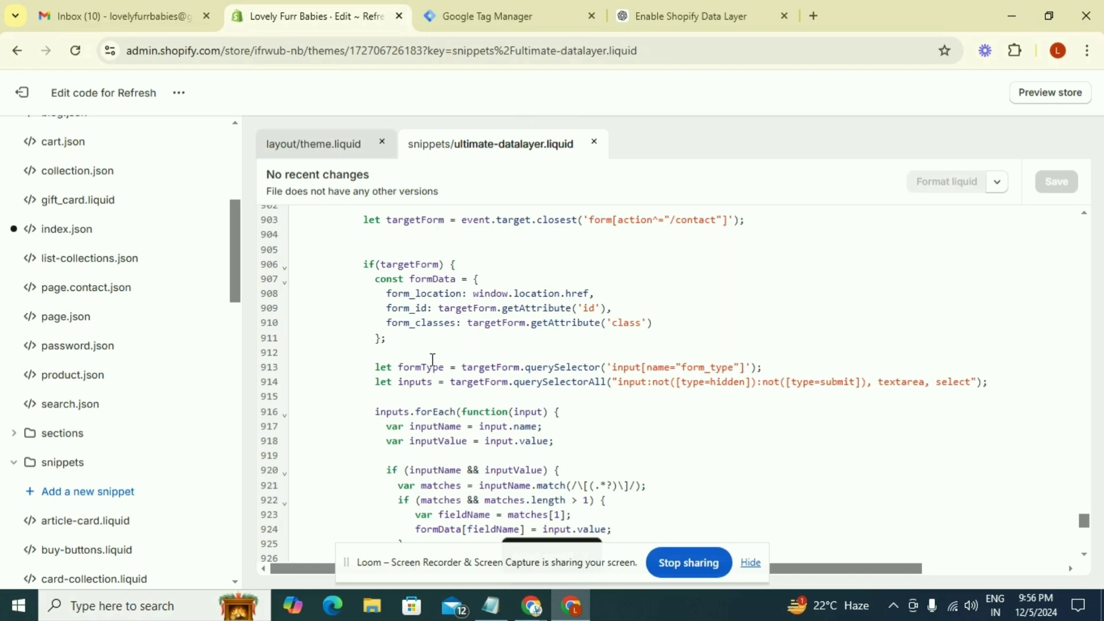
Open layout/theme.liquid, switch to the data layer article and copy the {% render 'ultimate-datalayer' %} line from its usage instructions
scroll(432, 359, "up", 5)
scroll(92, 282, "up", 5)
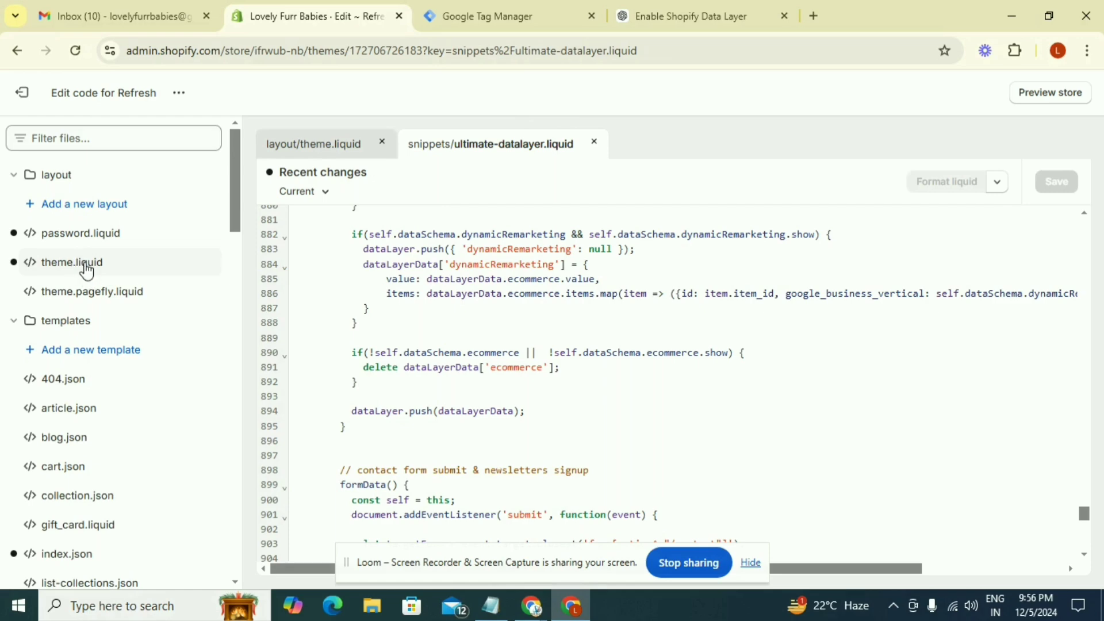
left_click(87, 269)
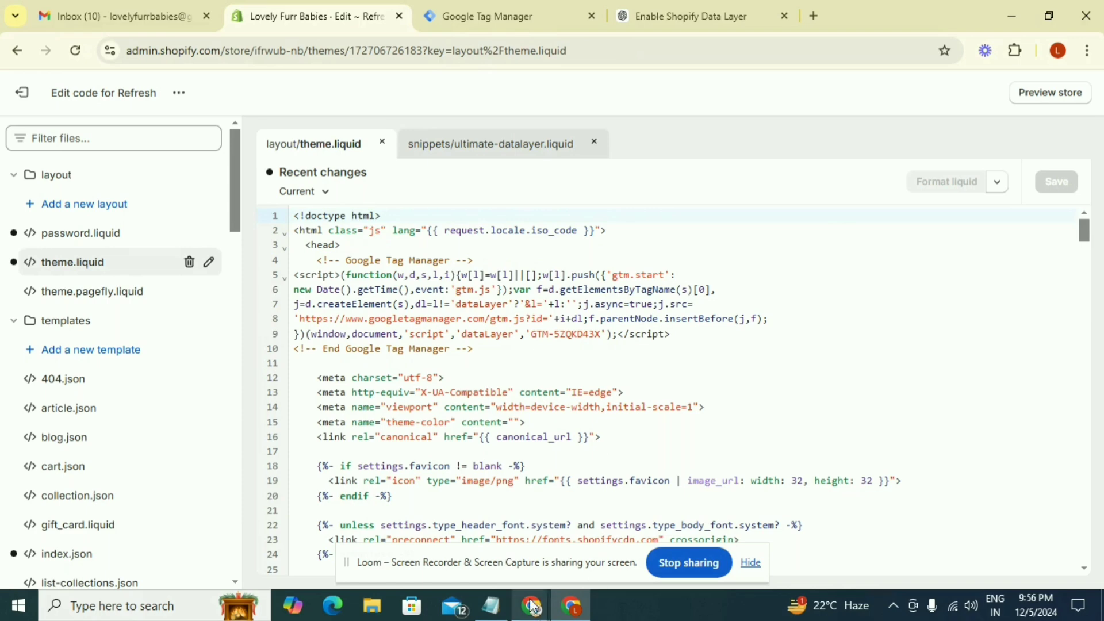
mouse_move(532, 605)
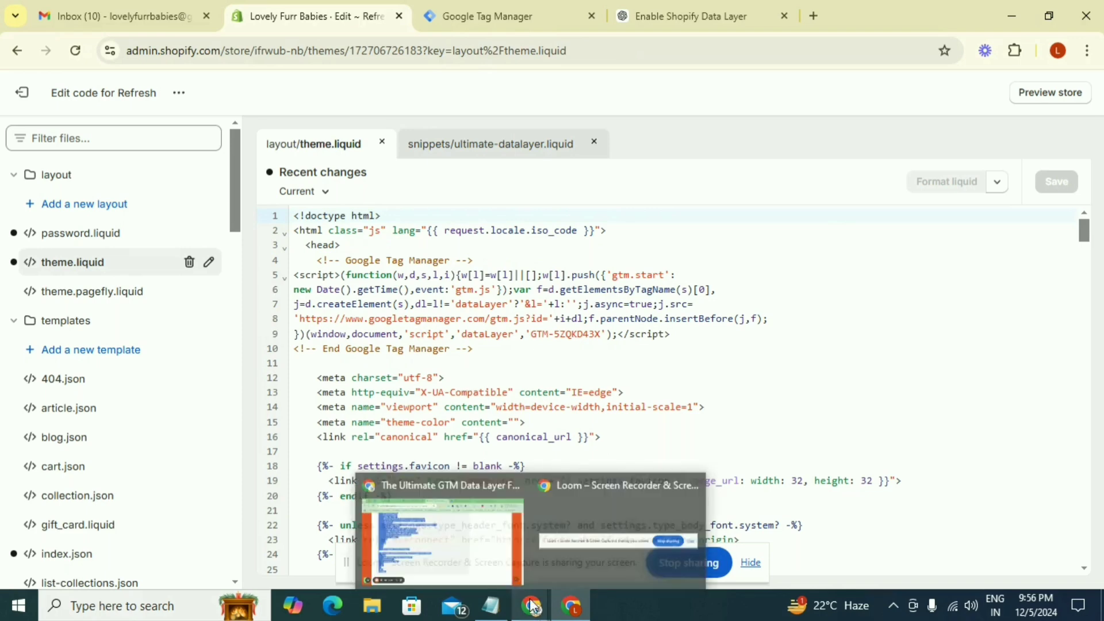
left_click(508, 546)
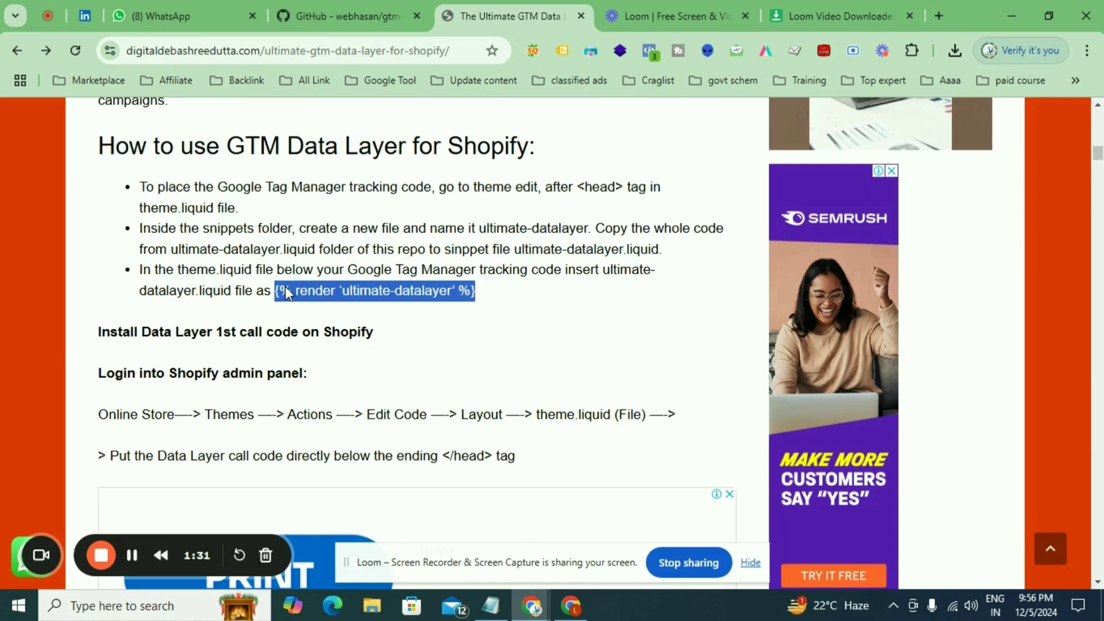
Switch back to Shopify, paste {% render ‘ultimate-datalayer’ %} directly below the End Google Tag Manager comment in theme.liquid and save the file
key("alt+Tab")
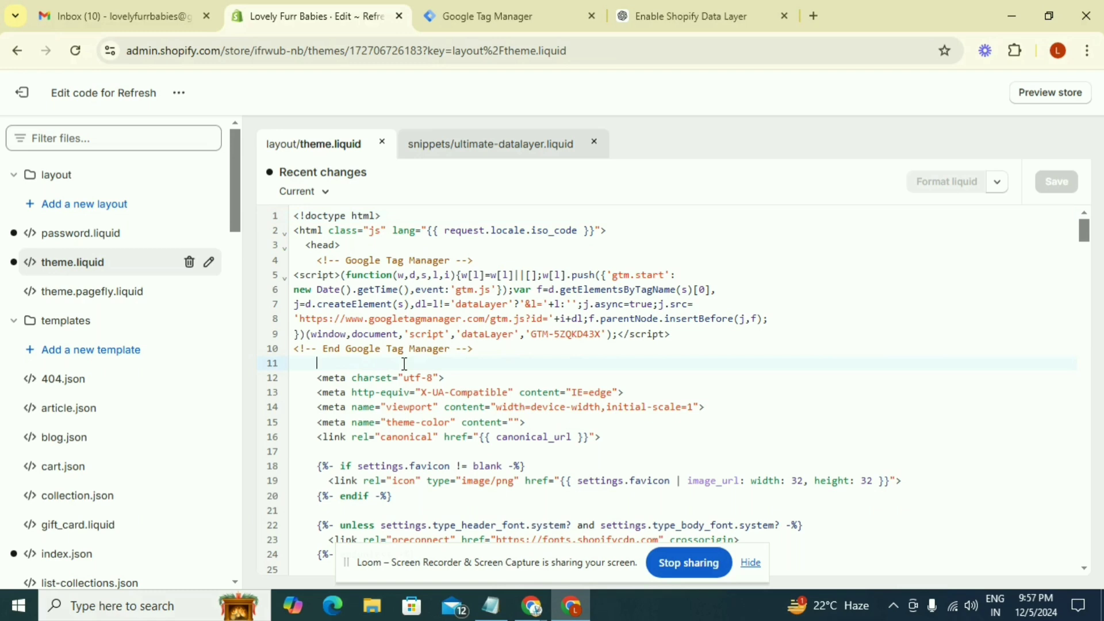
type("{% render ‘ultimate-datalayer’ %}")
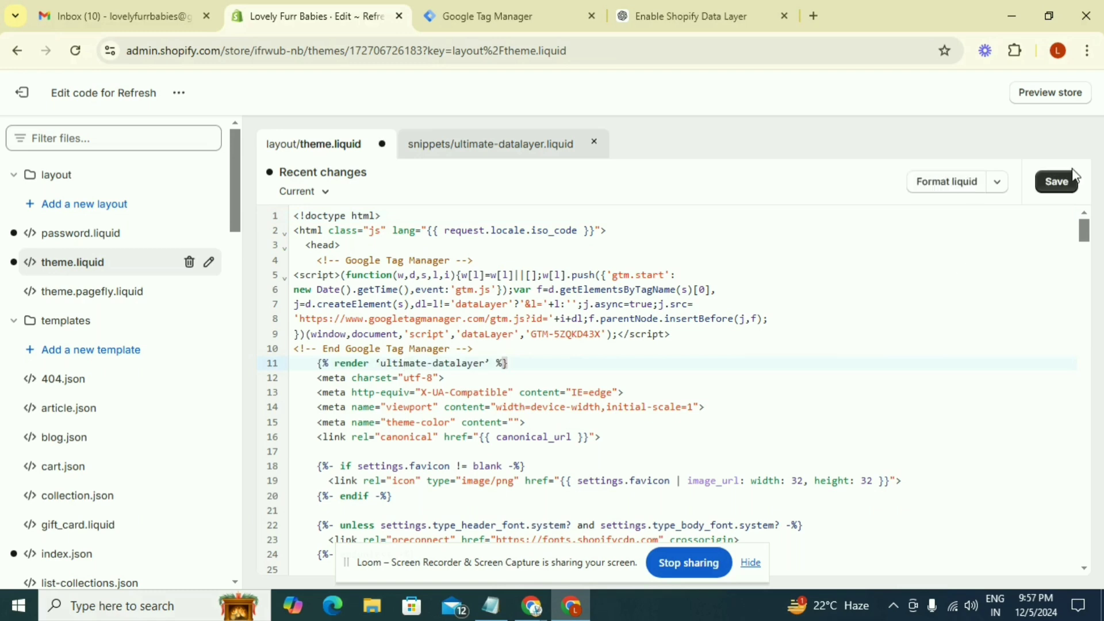
left_click(1057, 181)
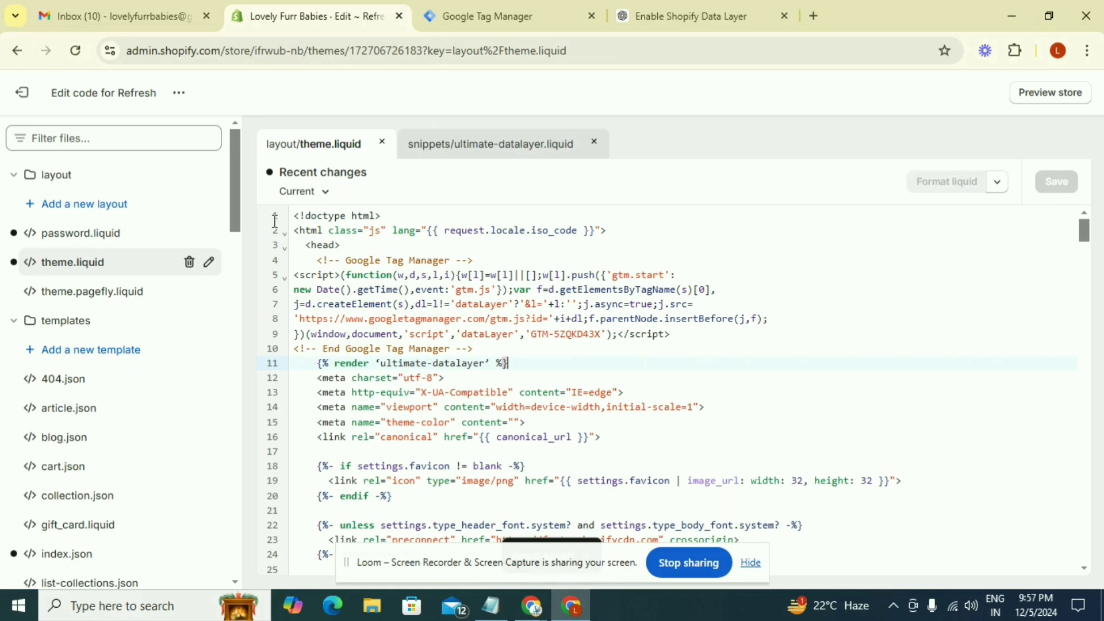
Exit the theme code editor and open the Customer events page in the store settings
left_click(25, 96)
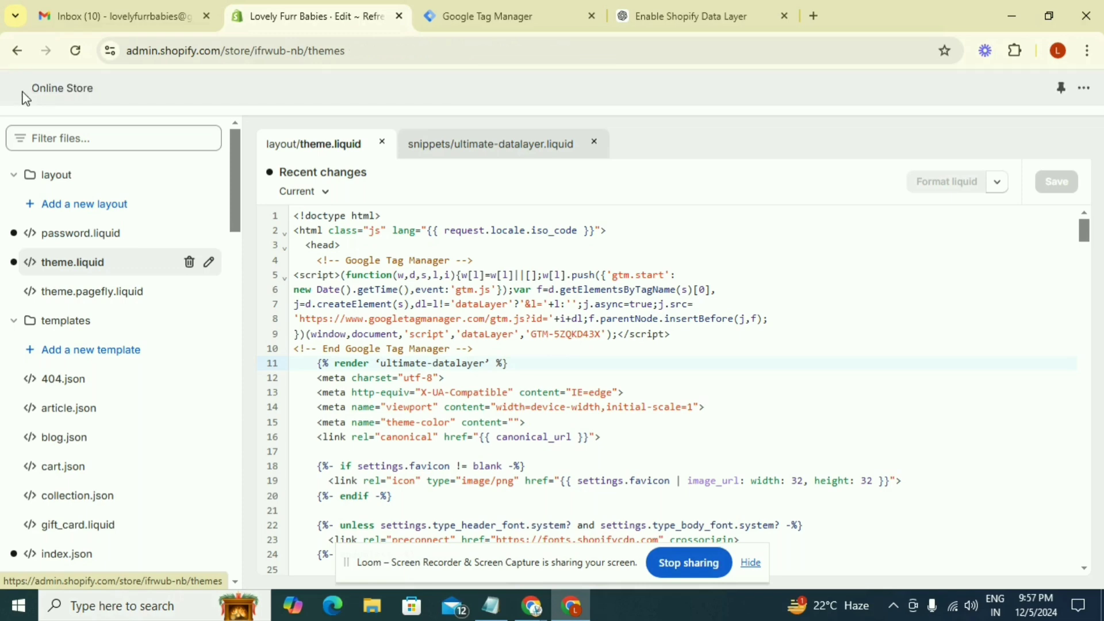
scroll(68, 402, "down", 1)
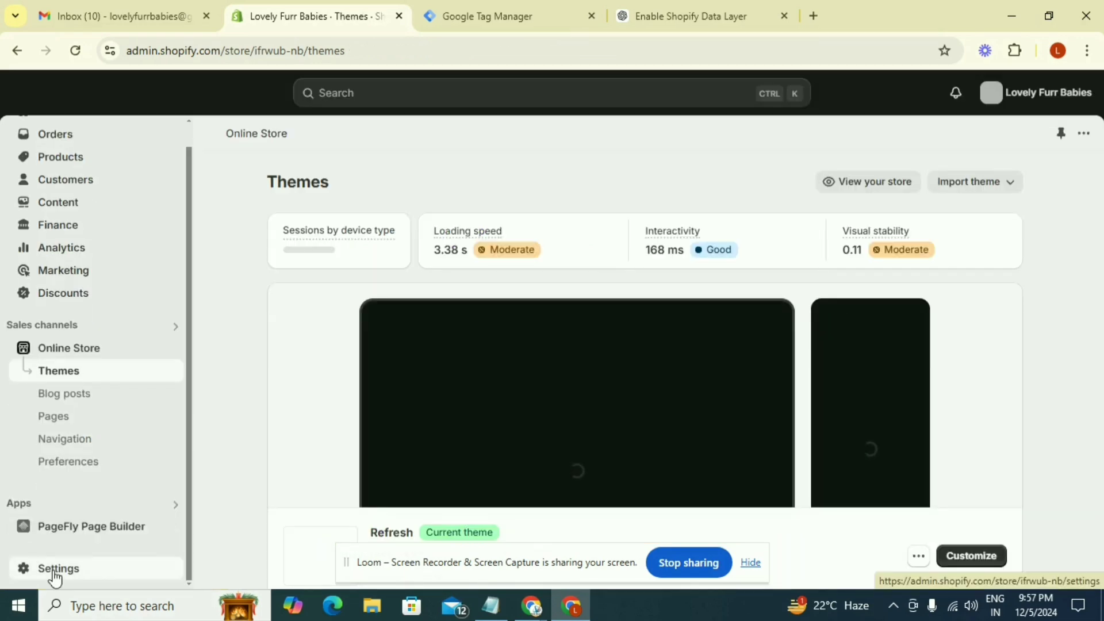
left_click(55, 575)
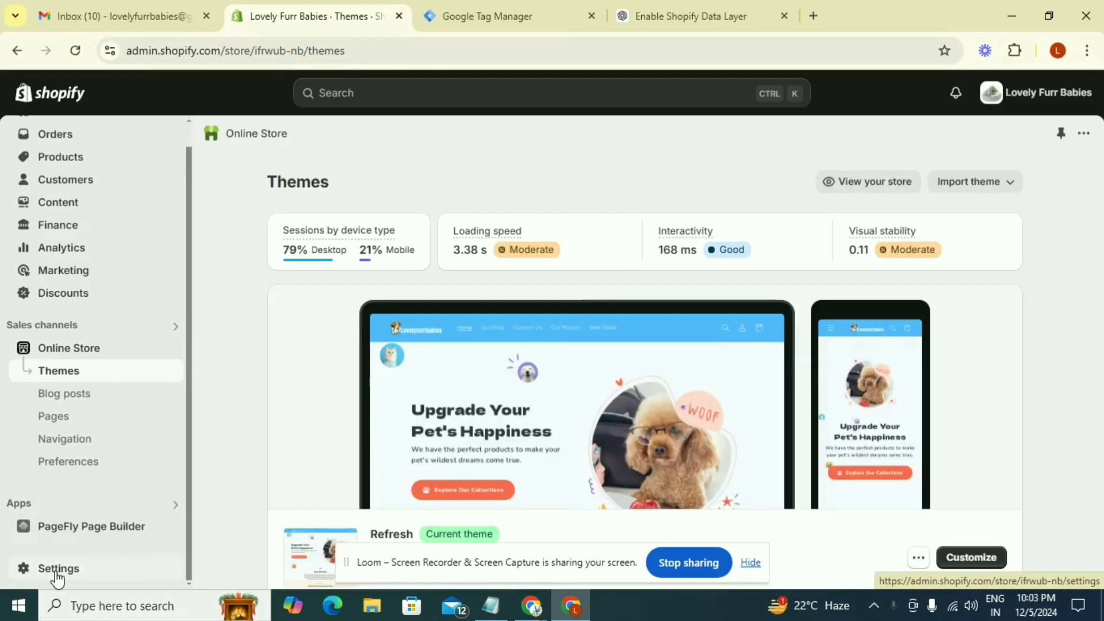
left_click(57, 575)
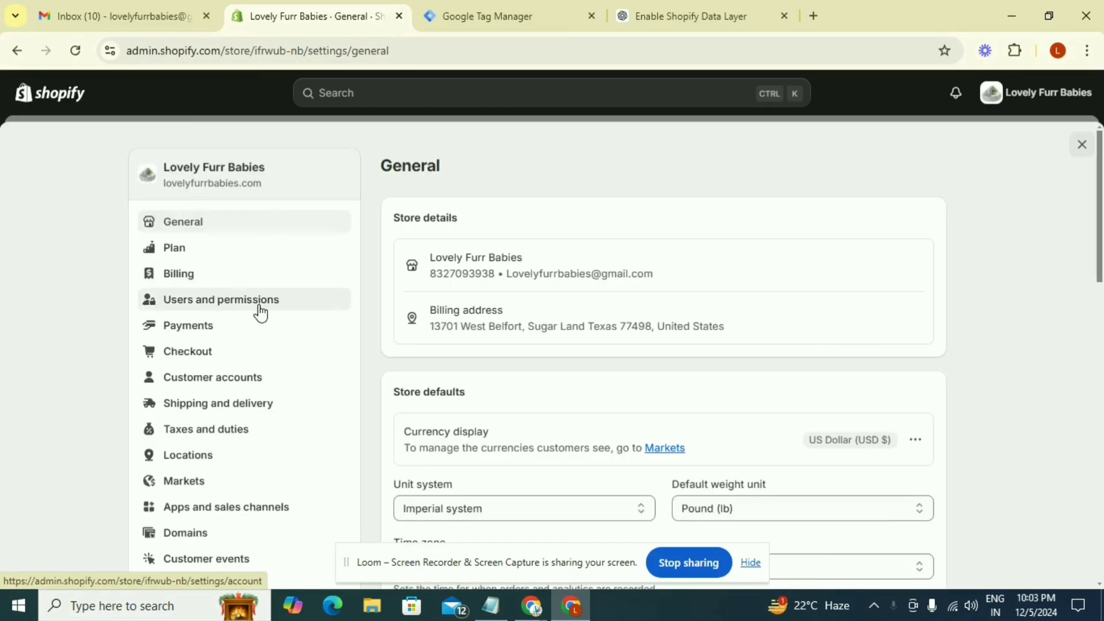
scroll(261, 314, "down", 3)
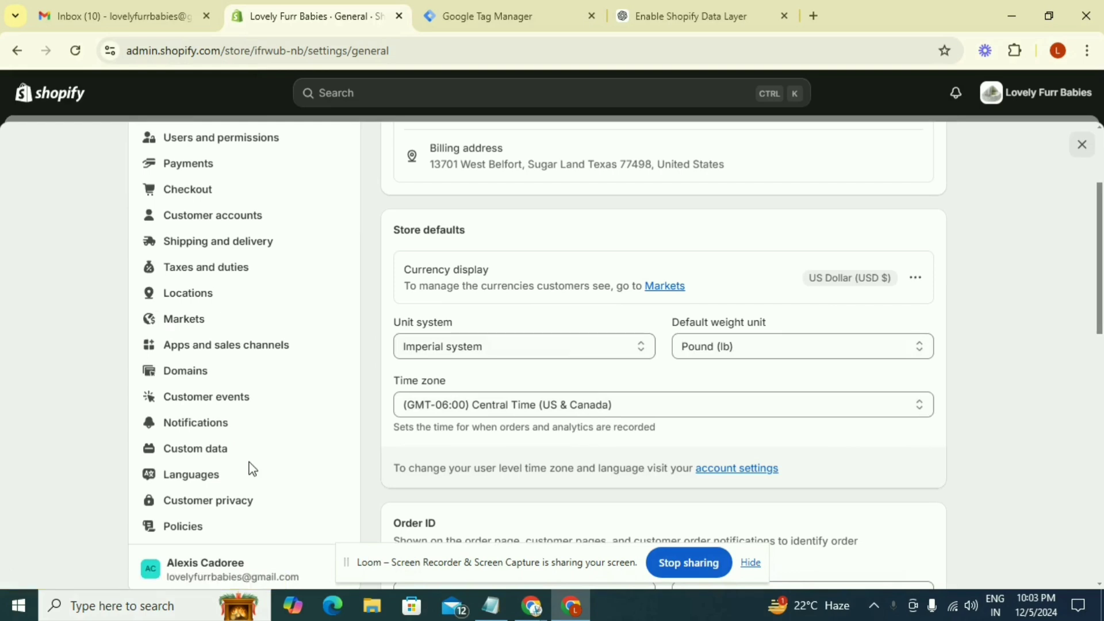
left_click(235, 407)
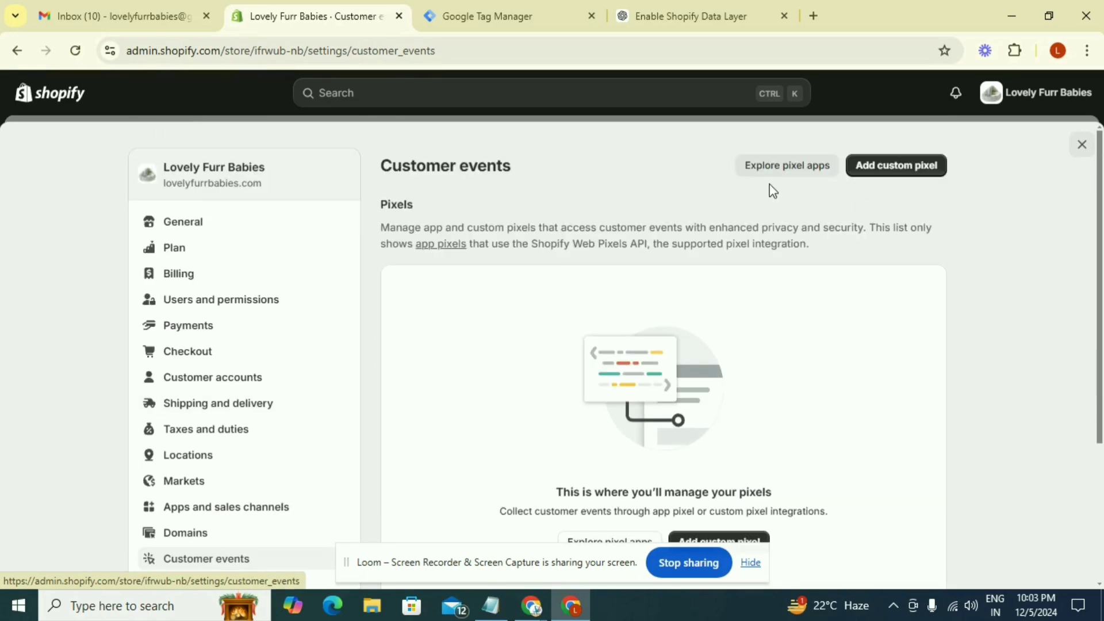
Add a custom pixel named Check Out web pixel Code, copying the name from the data layer article's heading
left_click(874, 173)
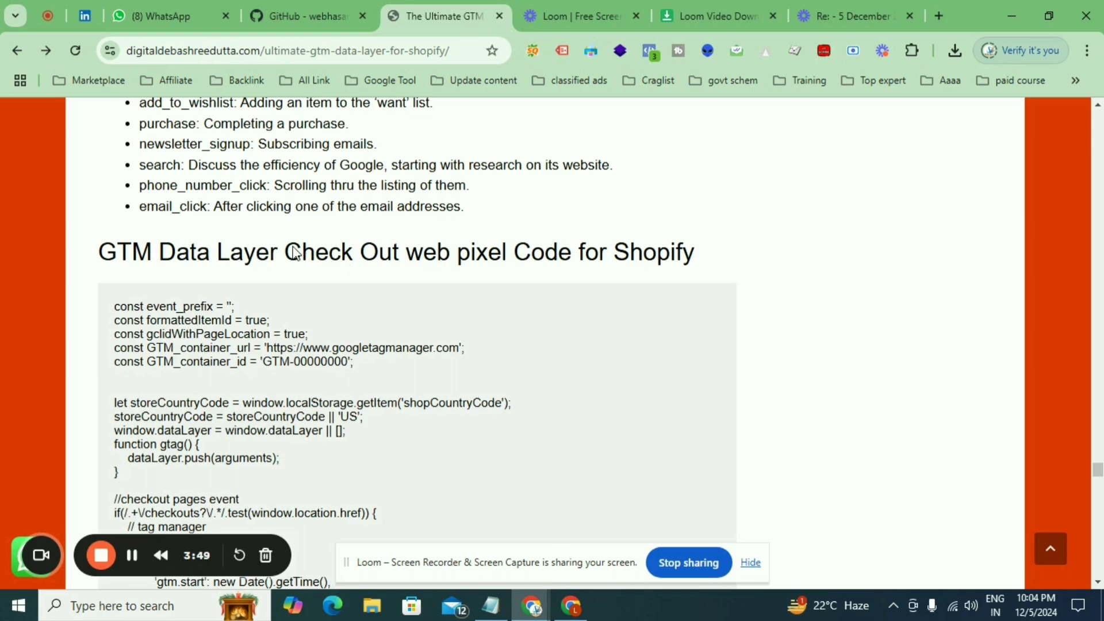
left_click_drag(286, 253, 572, 252)
key("ctrl+c")
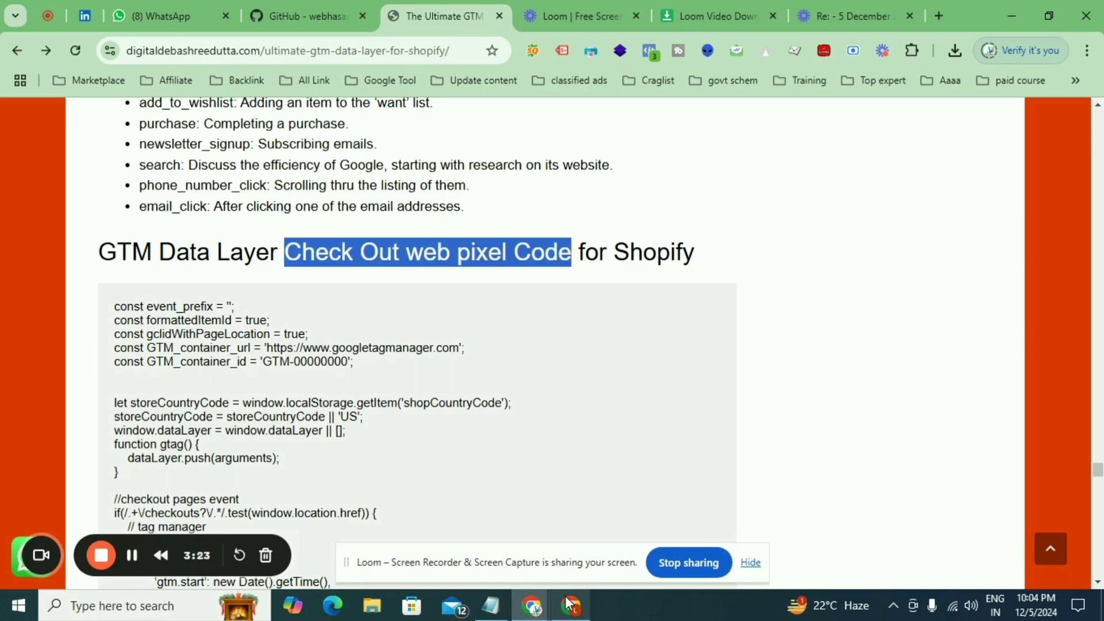
mouse_move(569, 604)
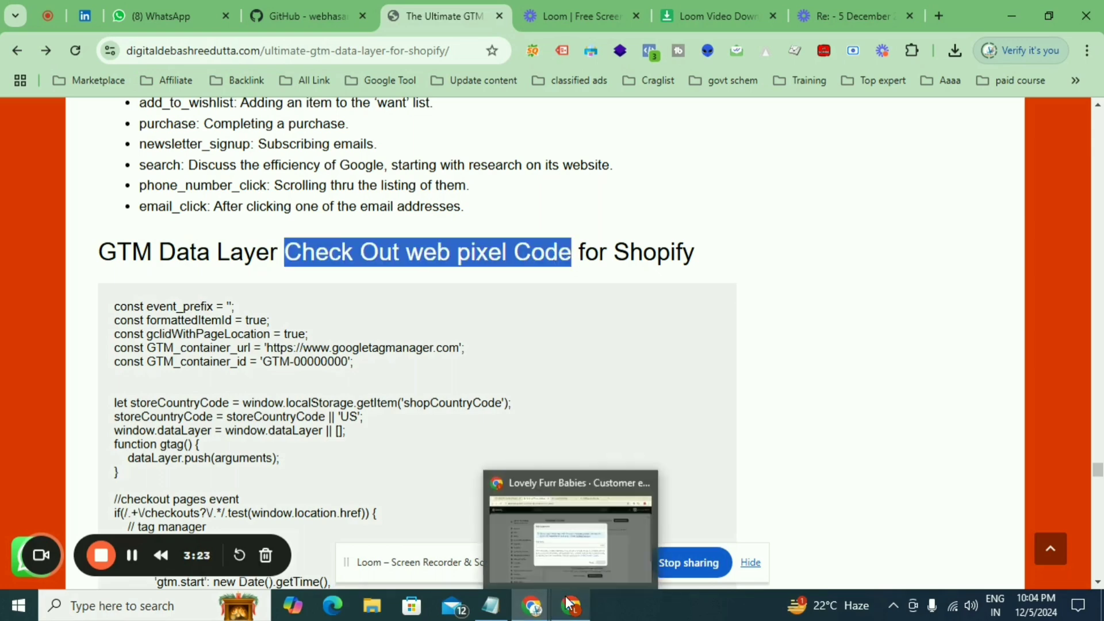
left_click(579, 536)
key("ctrl+v")
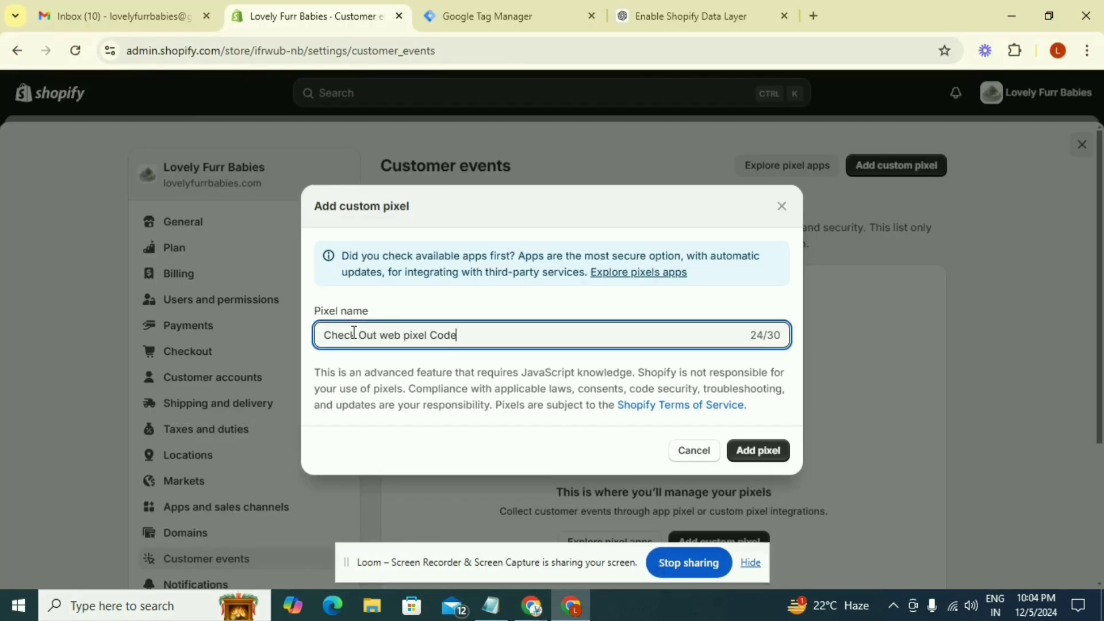
left_click(744, 460)
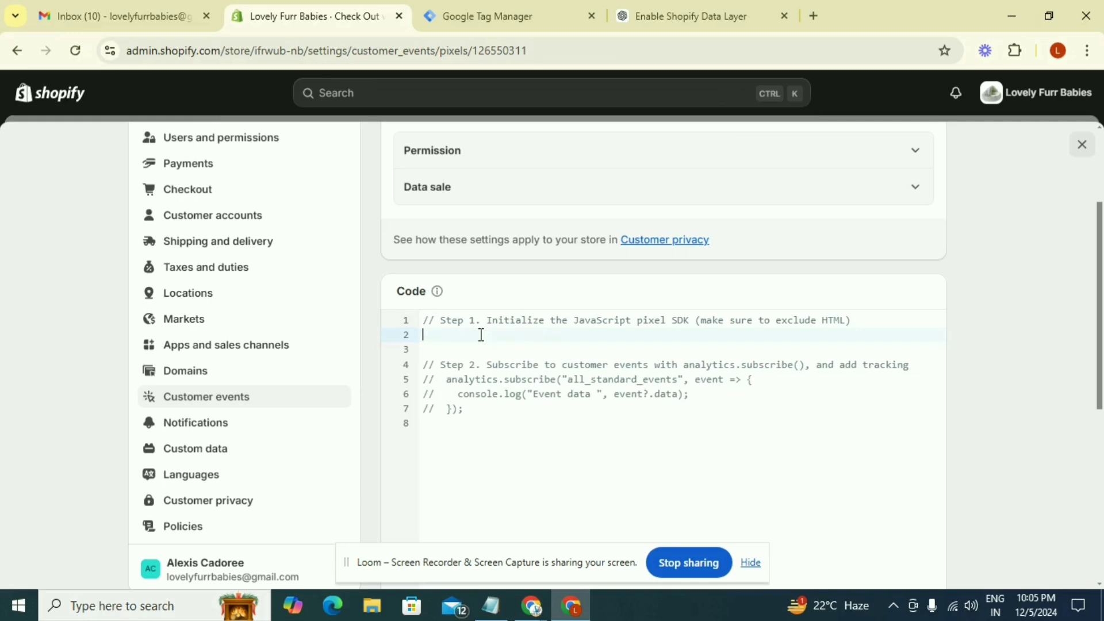
Clear the new pixel's default code and copy the entire script under GTM Data Layer Check Out web pixel Code for Shopify in the article
key("ctrl+a")
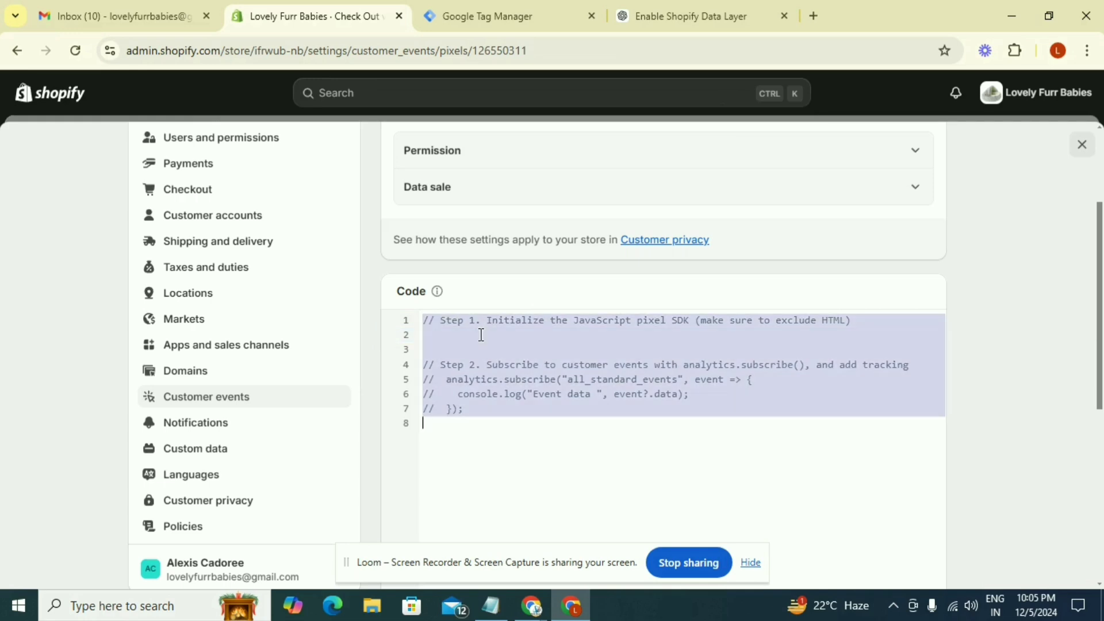
key("BackSpace")
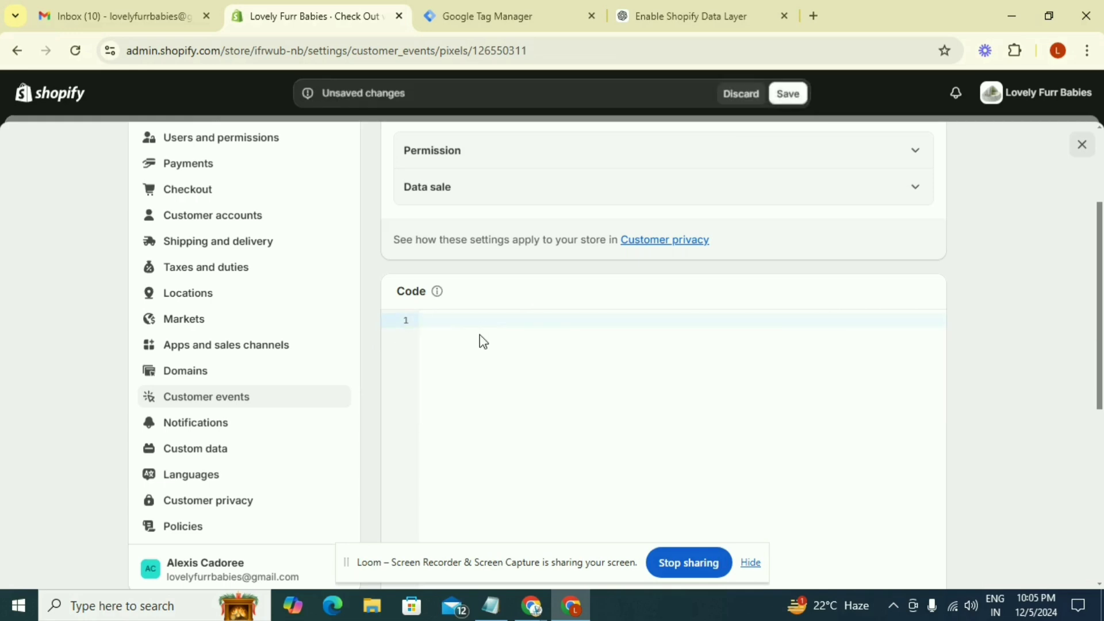
mouse_move(530, 614)
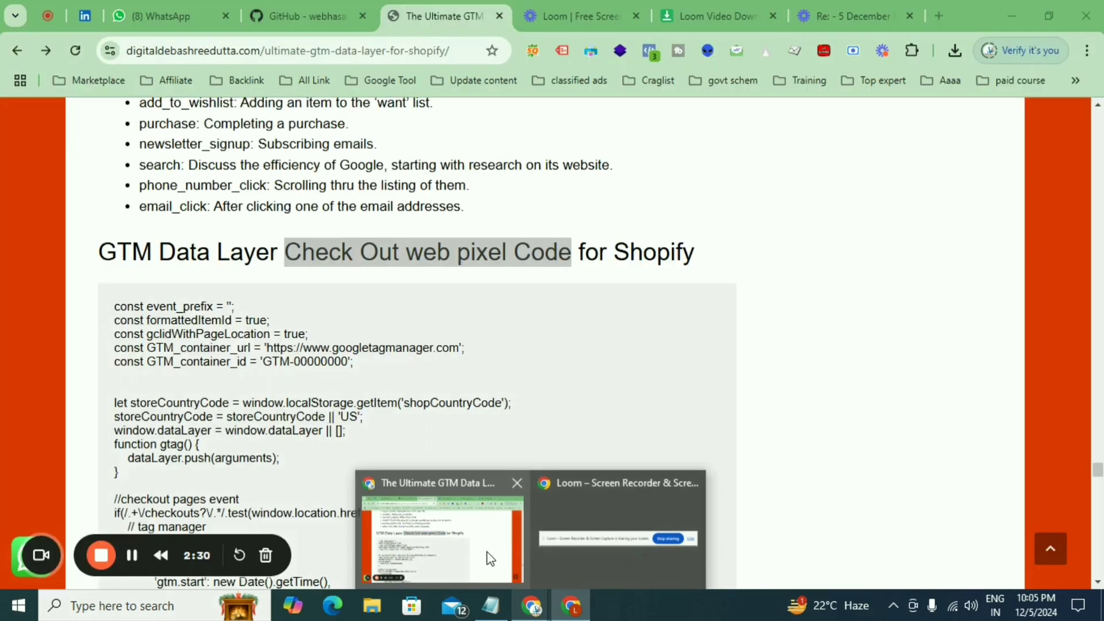
left_click(491, 559)
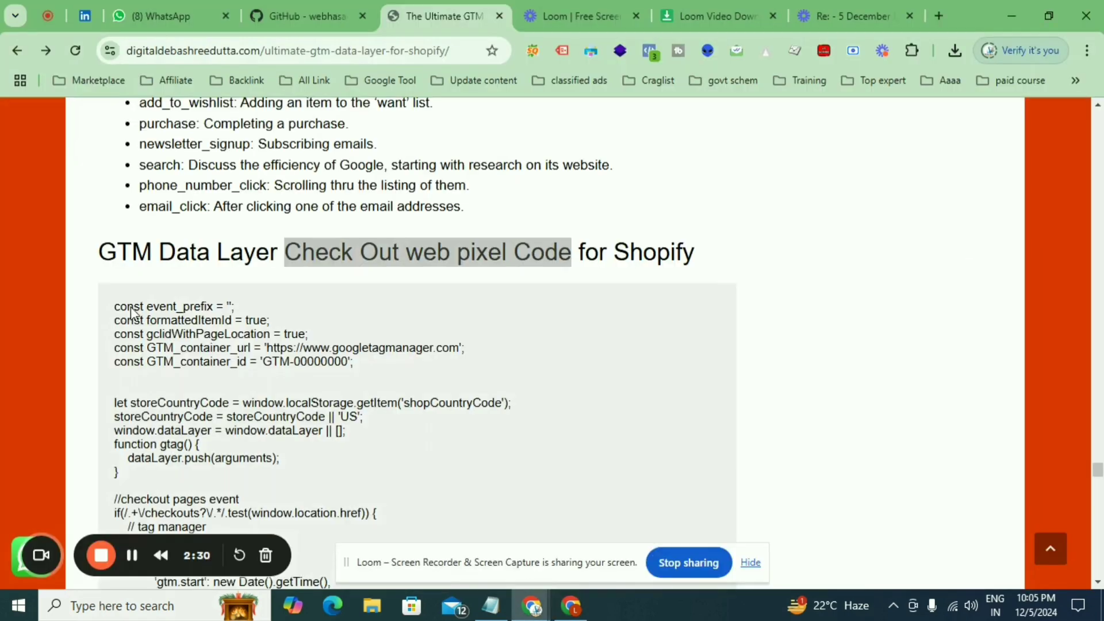
left_click(112, 304)
left_click_drag(121, 309, 234, 354)
scroll(175, 359, "down", 4)
scroll(175, 360, "down", 7)
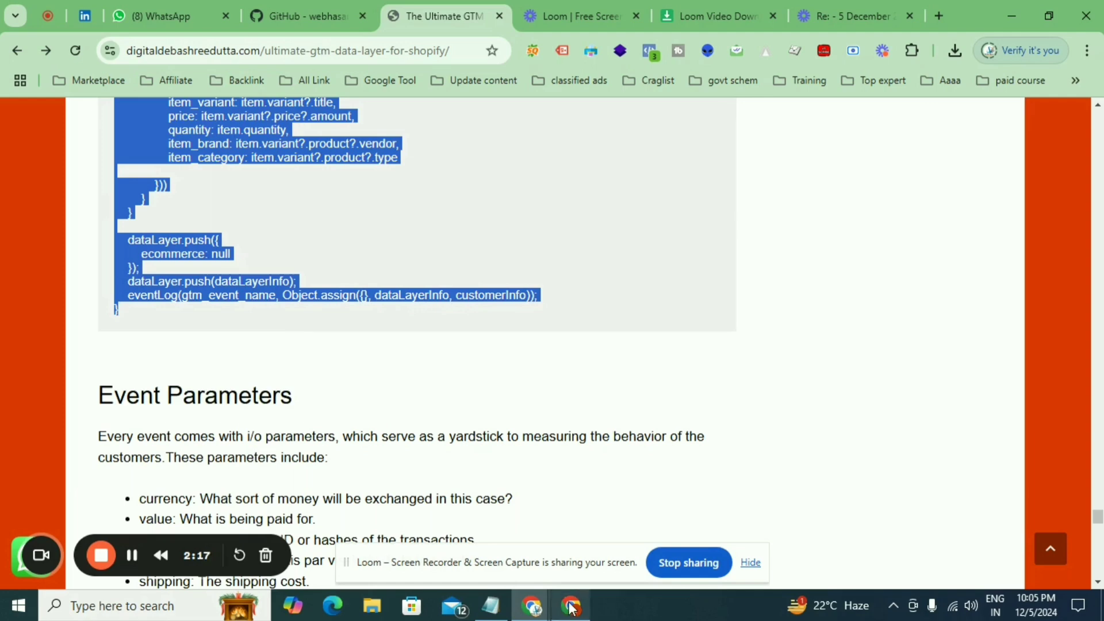
Switch back to Shopify and paste the checkout web pixel script into the custom pixel's empty code editor
mouse_move(572, 607)
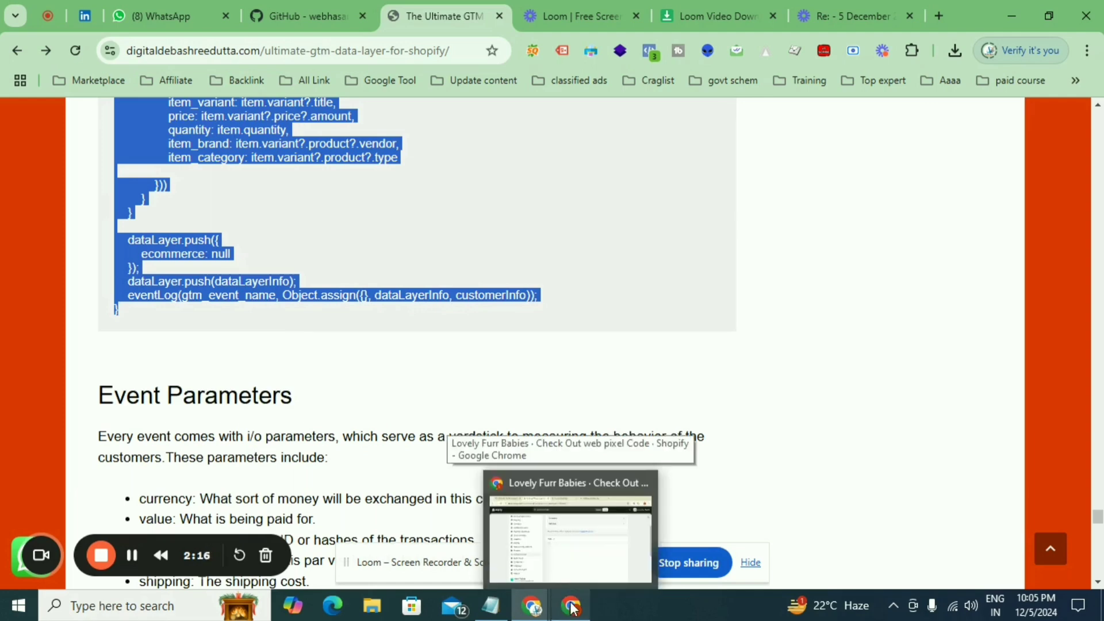
left_click(578, 551)
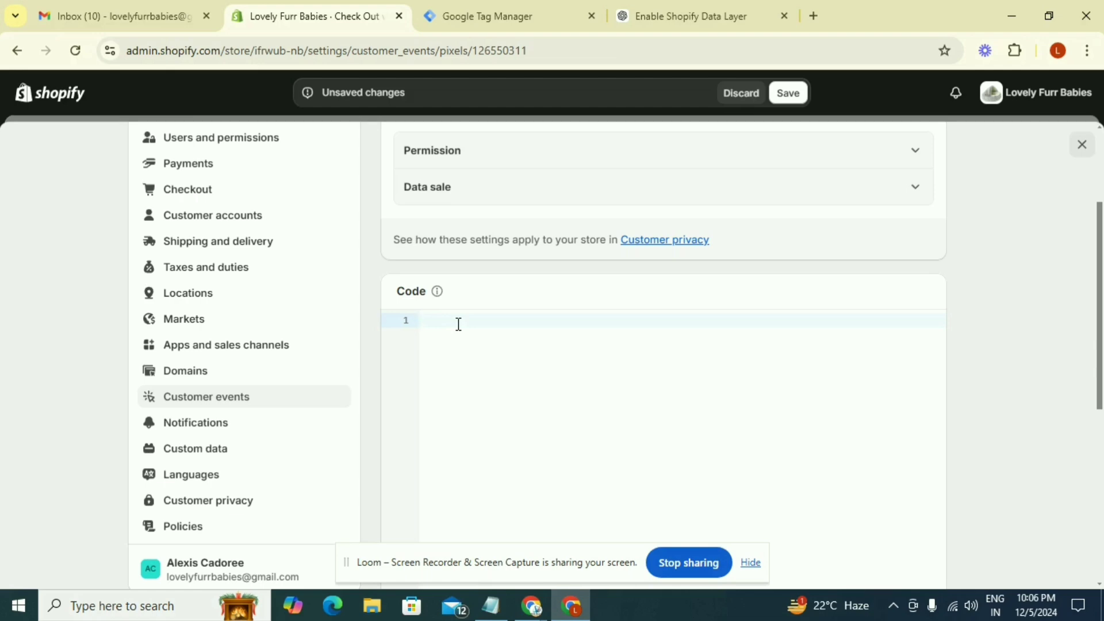
key("ctrl+v")
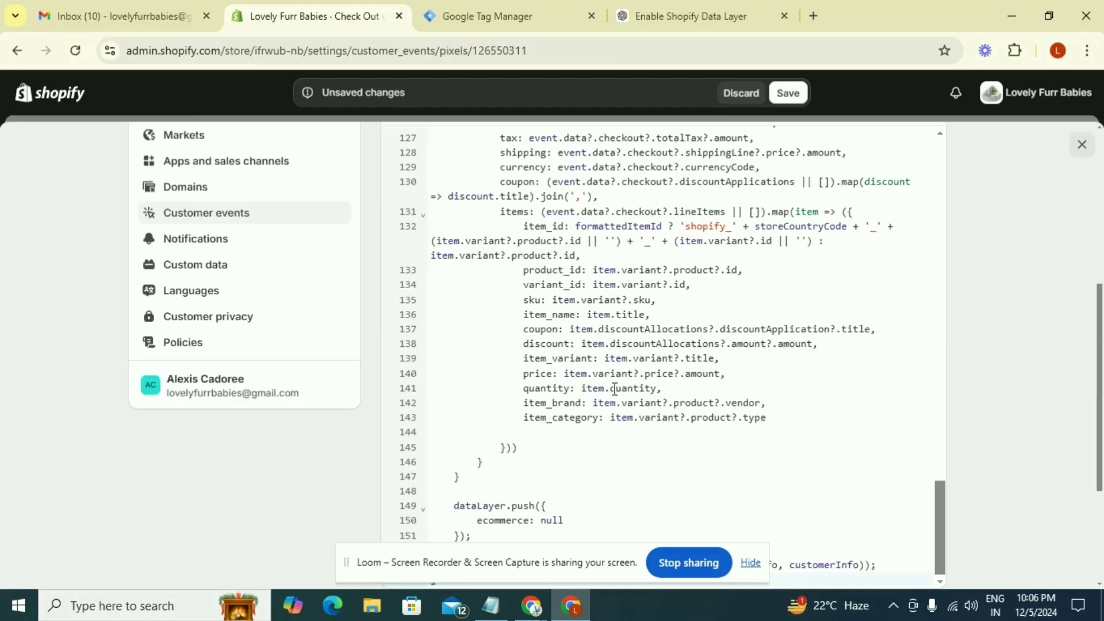
Delete the placeholder GTM-00000000 from GTM_container_id in the pixel code and copy the web container's ID from Google Tag Manager
scroll(613, 389, "up", 20)
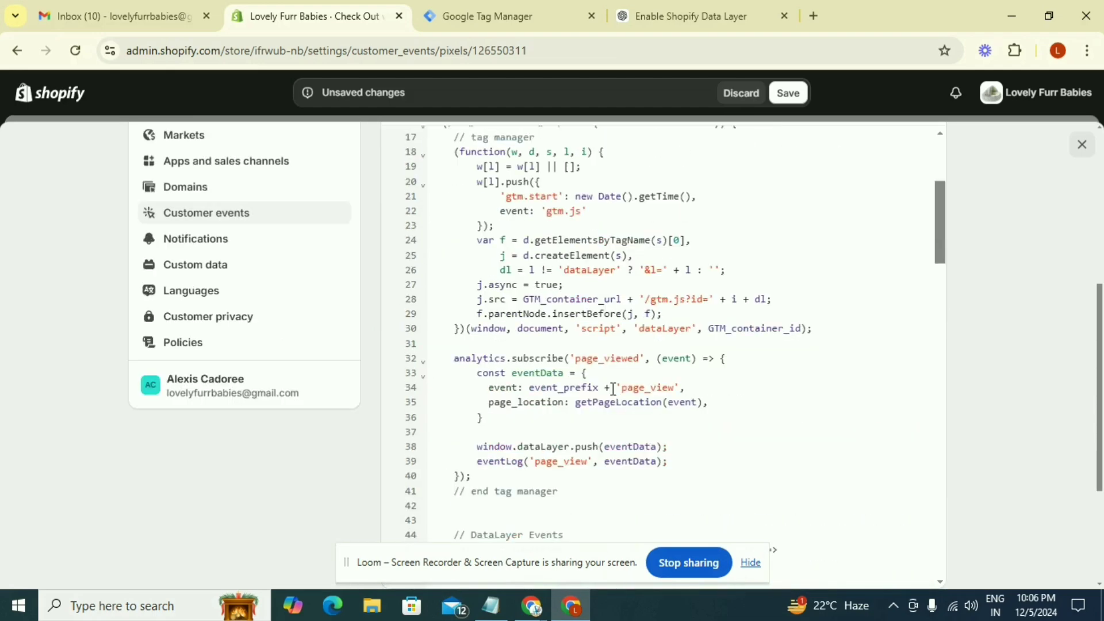
scroll(613, 388, "up", 5)
scroll(613, 389, "up", 2)
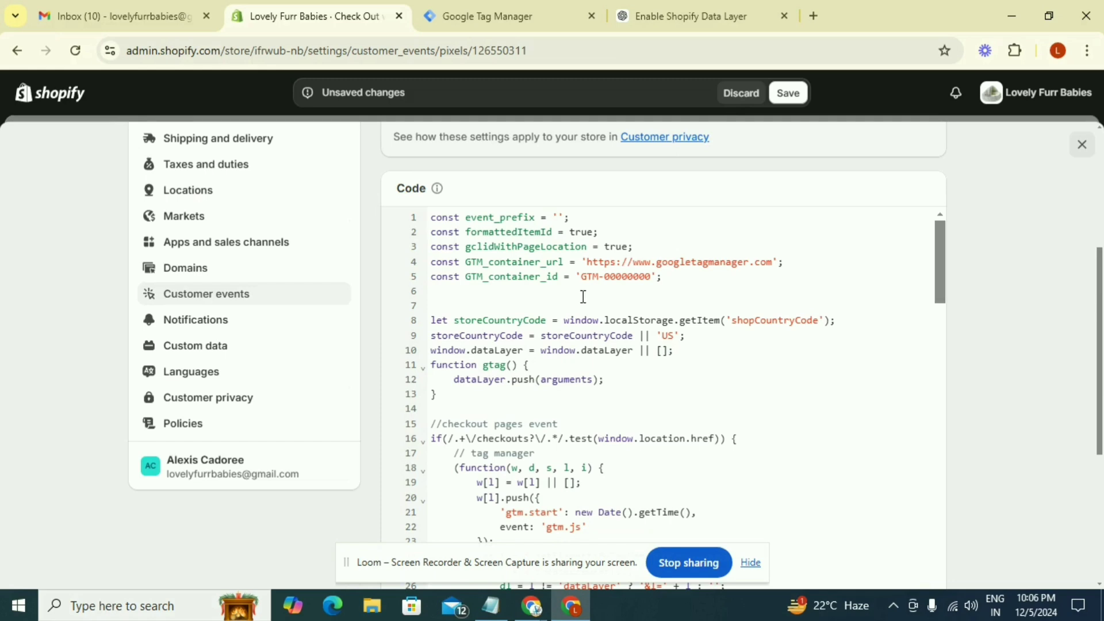
left_click_drag(583, 278, 651, 278)
key("BackSpace")
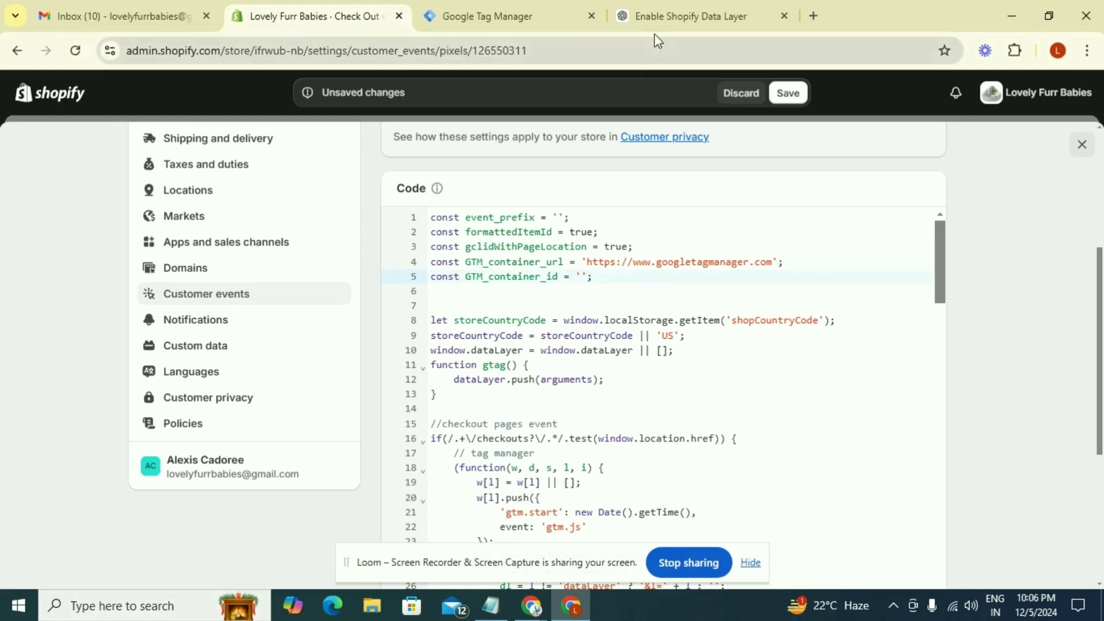
left_click(520, 26)
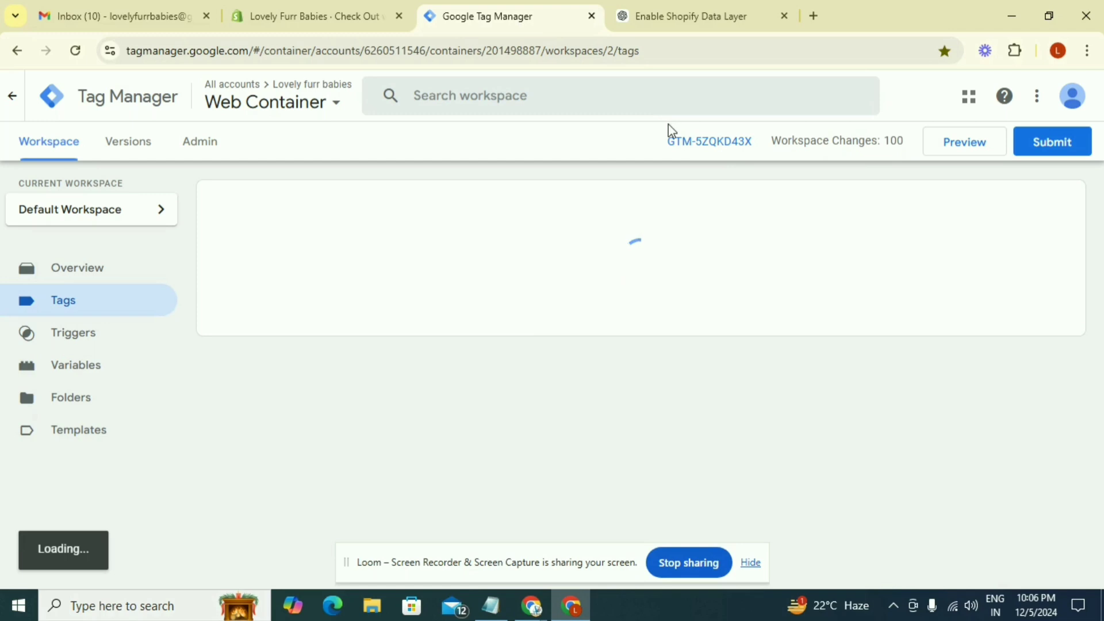
left_click_drag(668, 136, 756, 150)
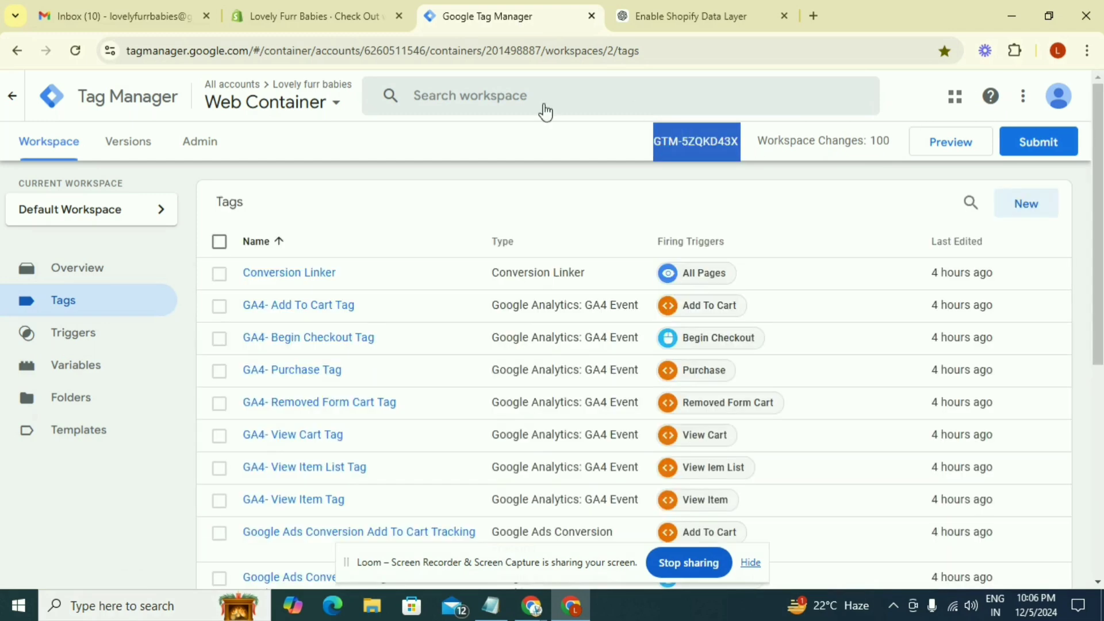
Switch back to Shopify, enter GTM-5ZQKD43X as the GTM_container_id value in the pixel code and save the pixel
left_click(349, 18)
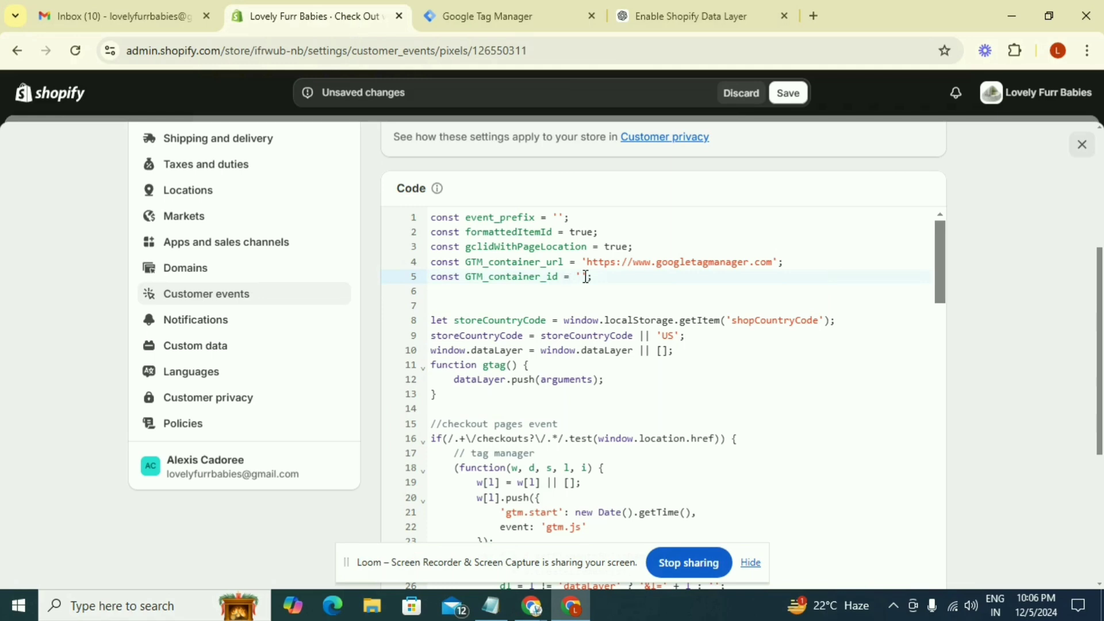
type("GTM-5ZQKD43X")
scroll(584, 276, "down", 1)
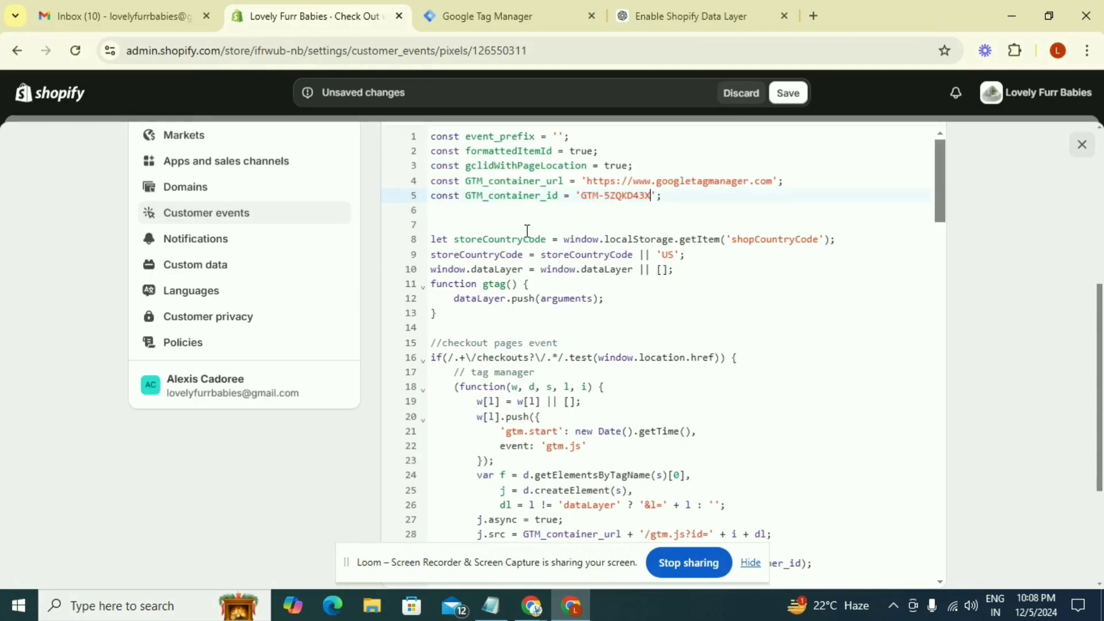
left_click(787, 94)
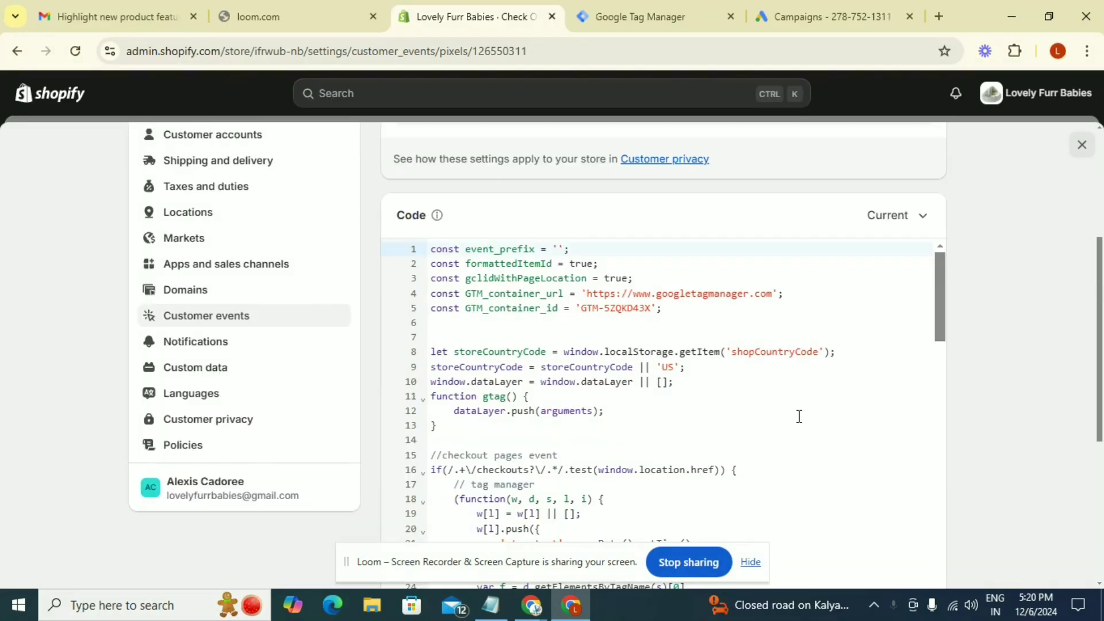
scroll(798, 416, "down", 10)
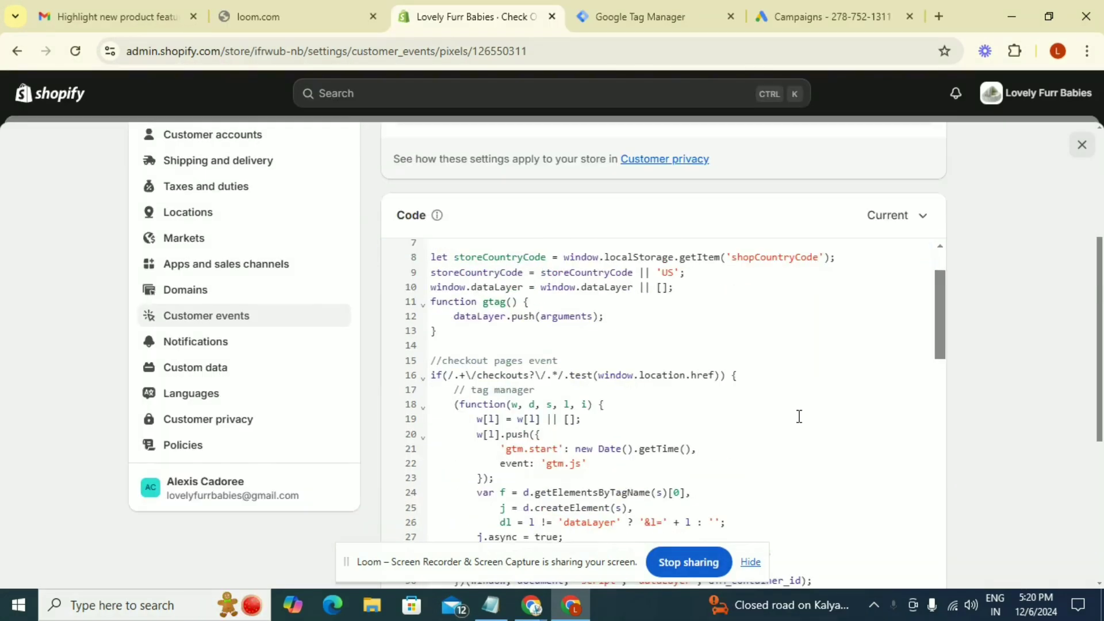
Connect the Check Out web pixel Code custom pixel to the store and confirm the connection
scroll(798, 415, "down", 10)
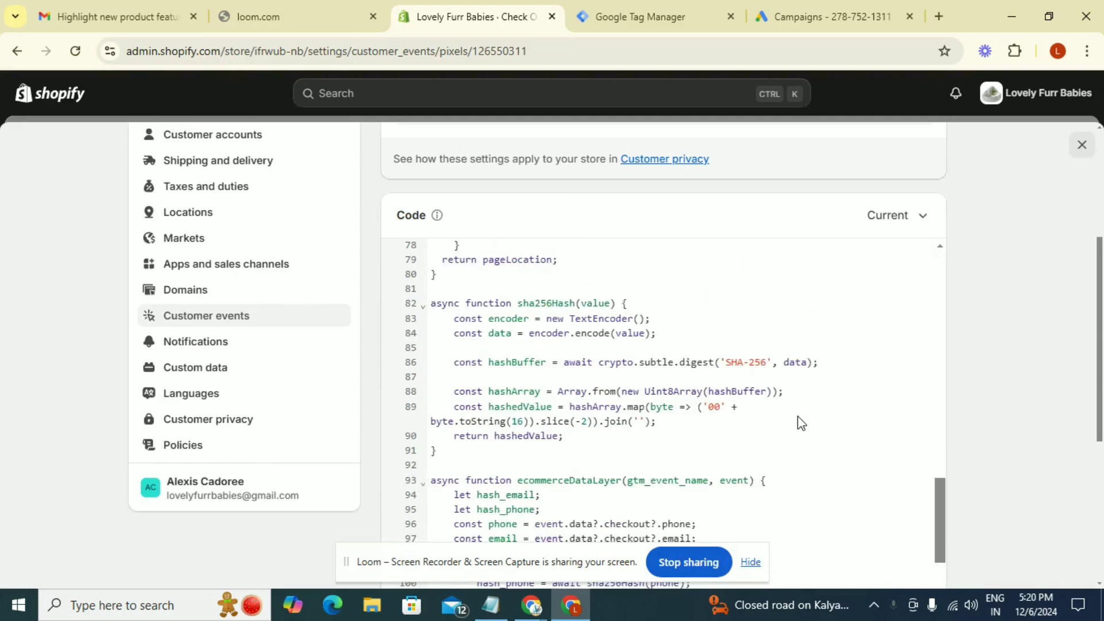
scroll(801, 423, "down", 11)
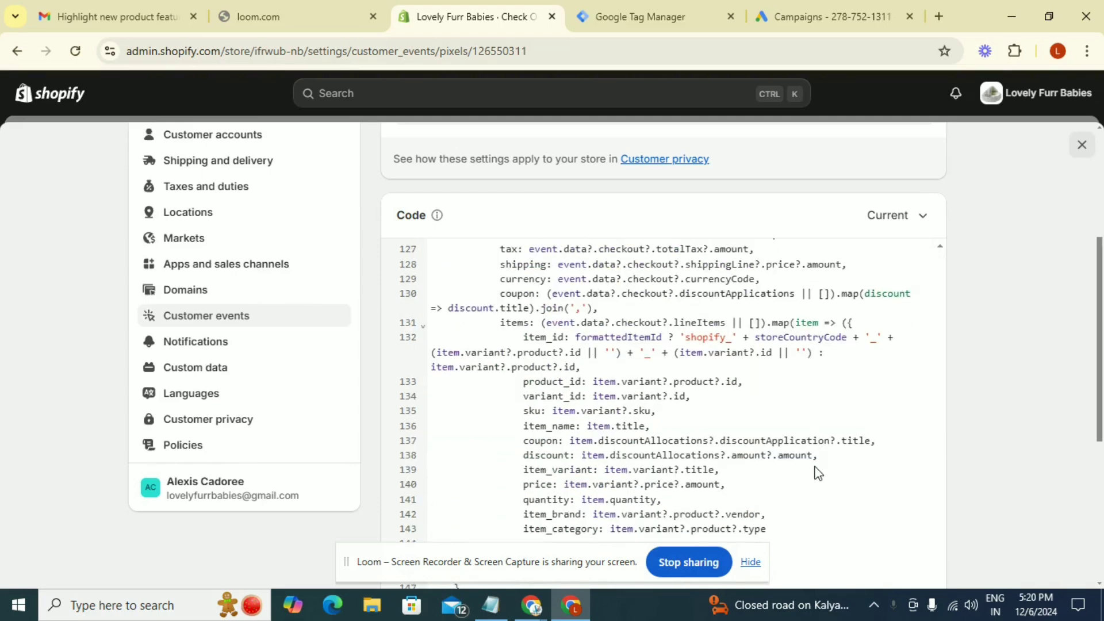
scroll(818, 469, "down", 6)
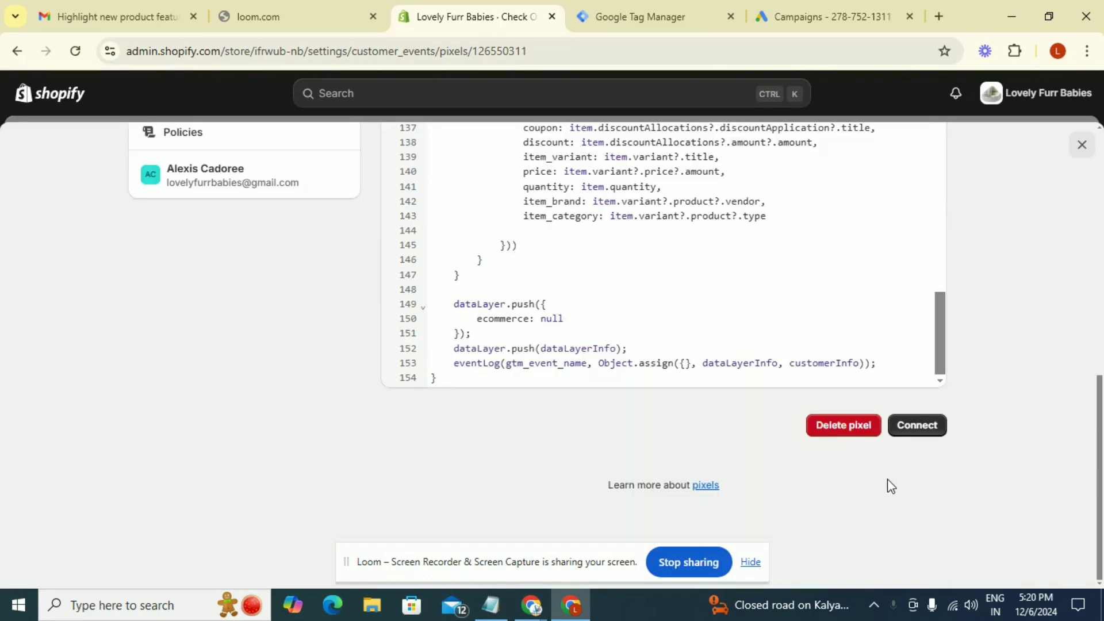
left_click(917, 435)
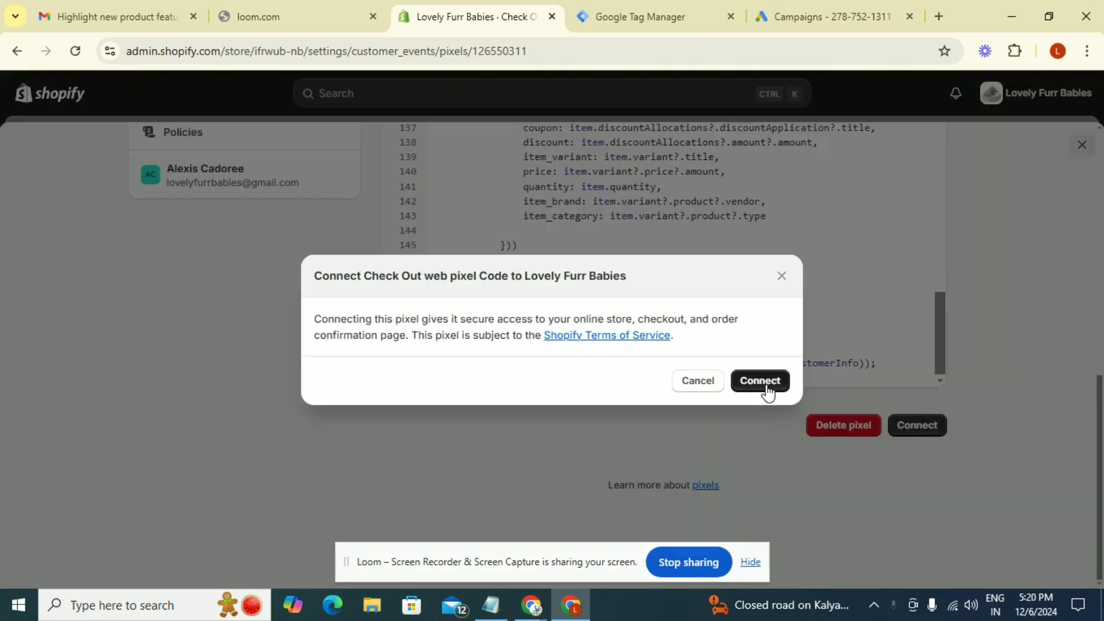
left_click(761, 382)
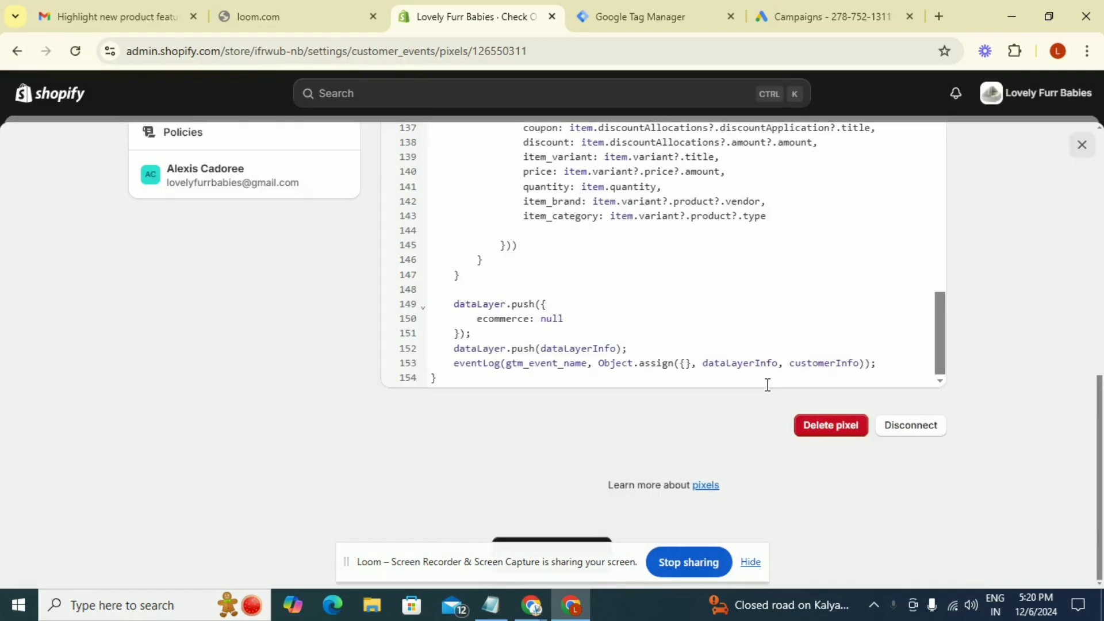
scroll(767, 385, "up", 5)
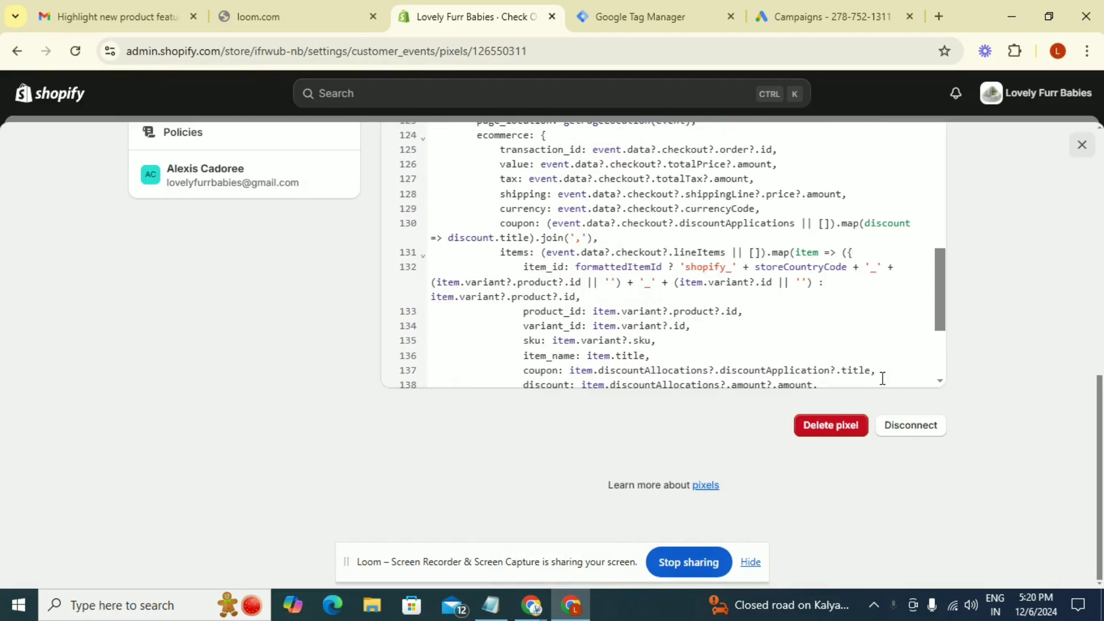
scroll(969, 372, "up", 3)
scroll(968, 373, "down", 1)
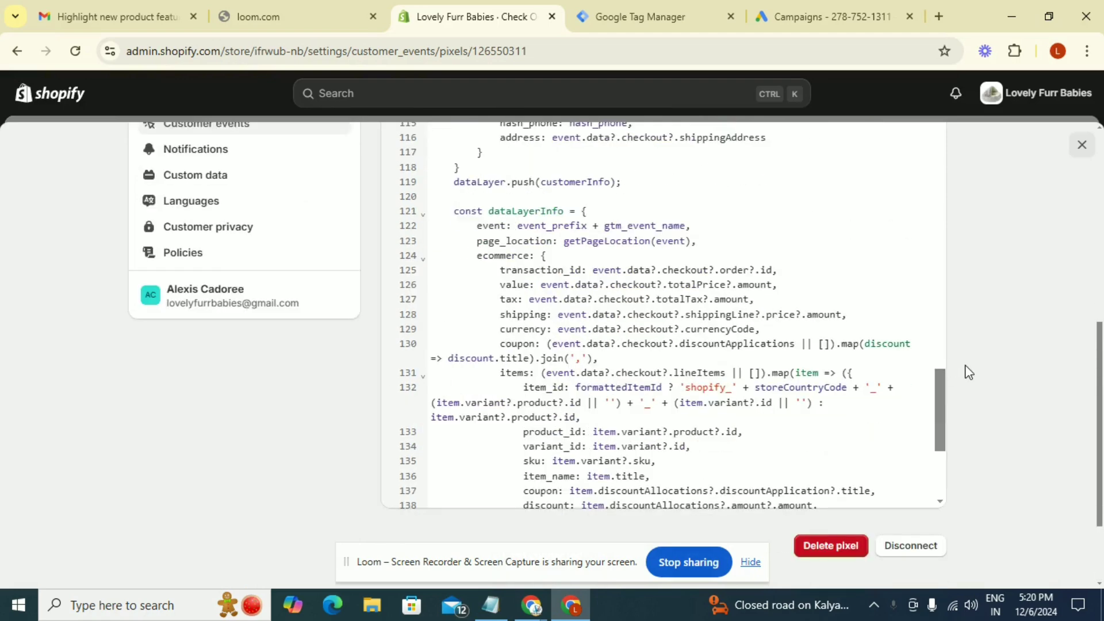
scroll(969, 373, "up", 10)
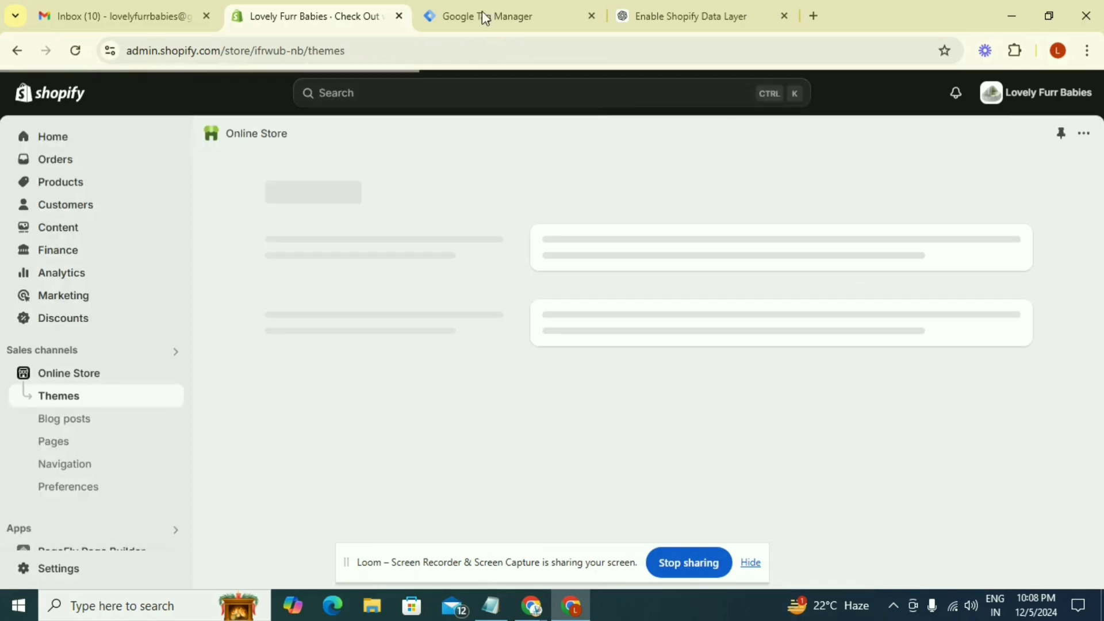
left_click(481, 22)
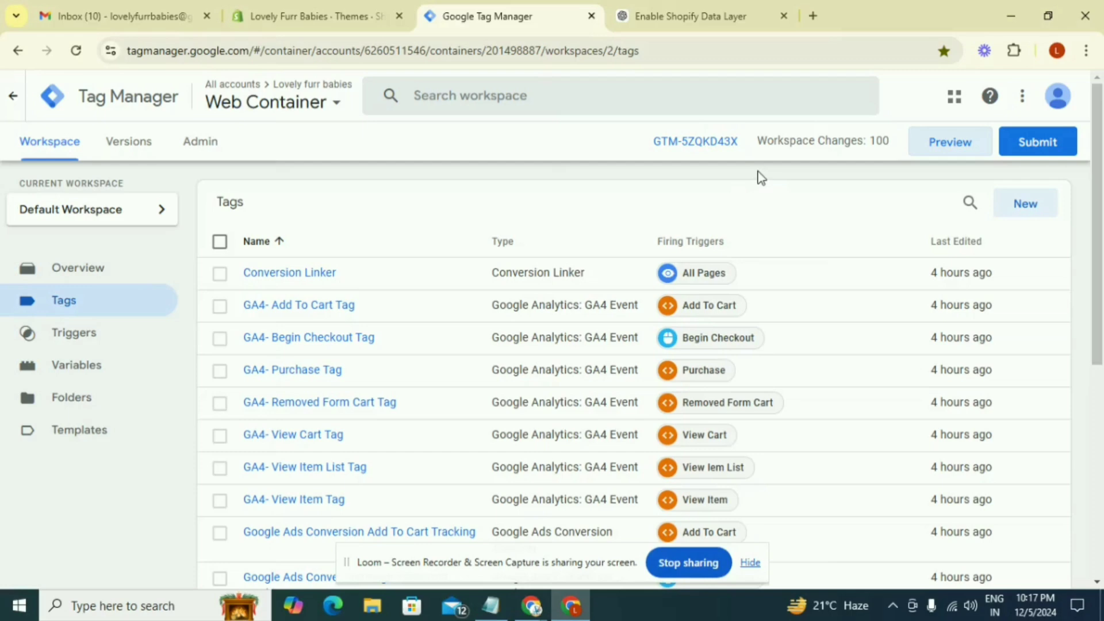
left_click(931, 154)
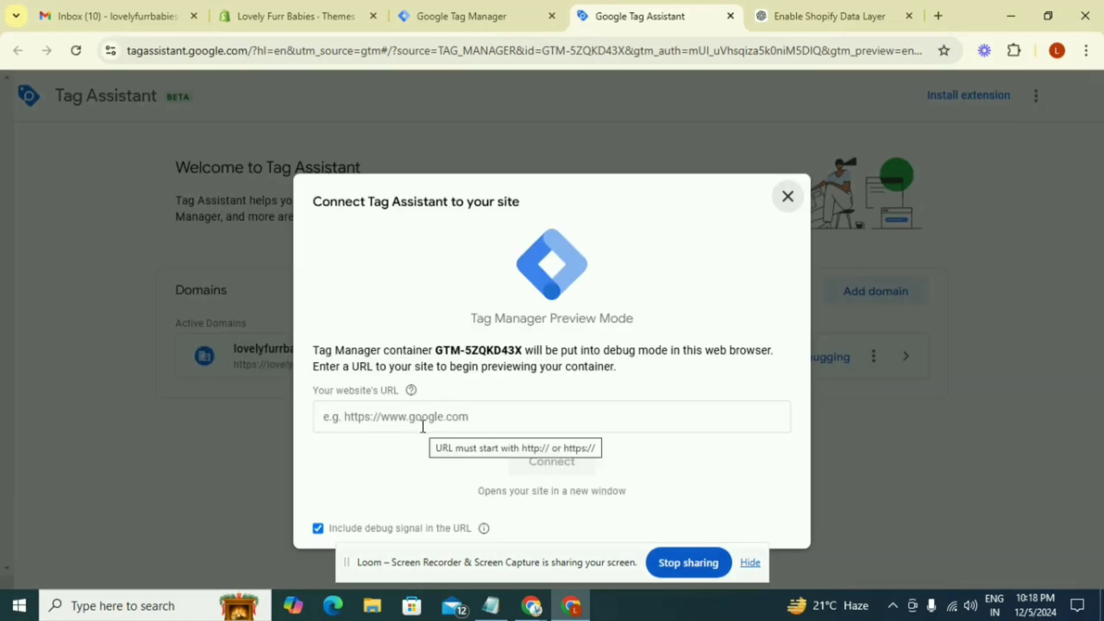
left_click(422, 426)
key("Down")
key("Return")
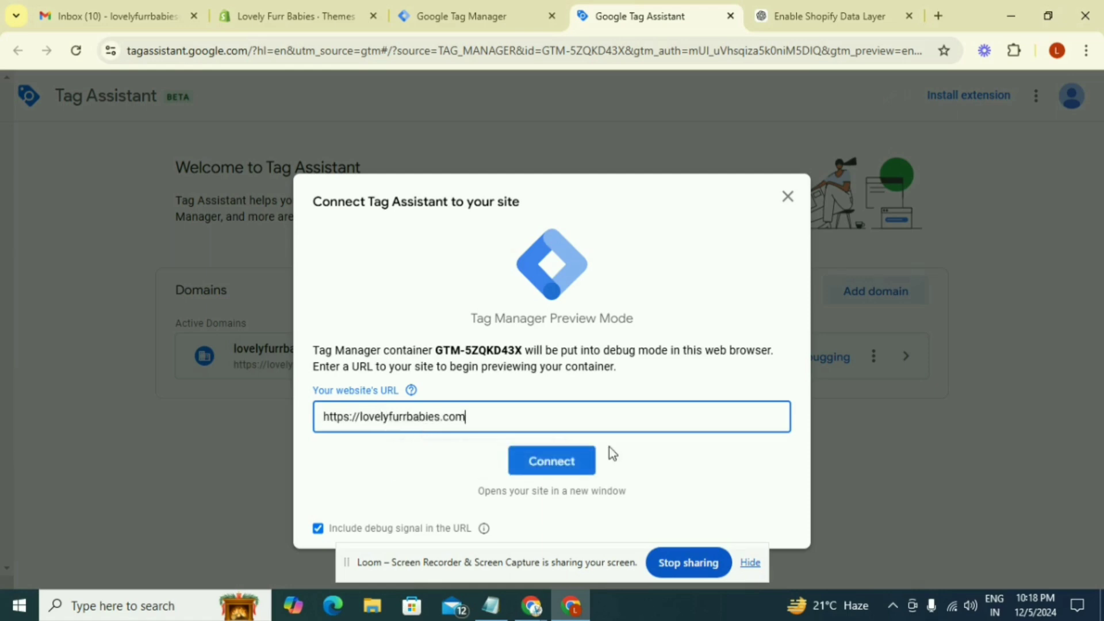
left_click(555, 466)
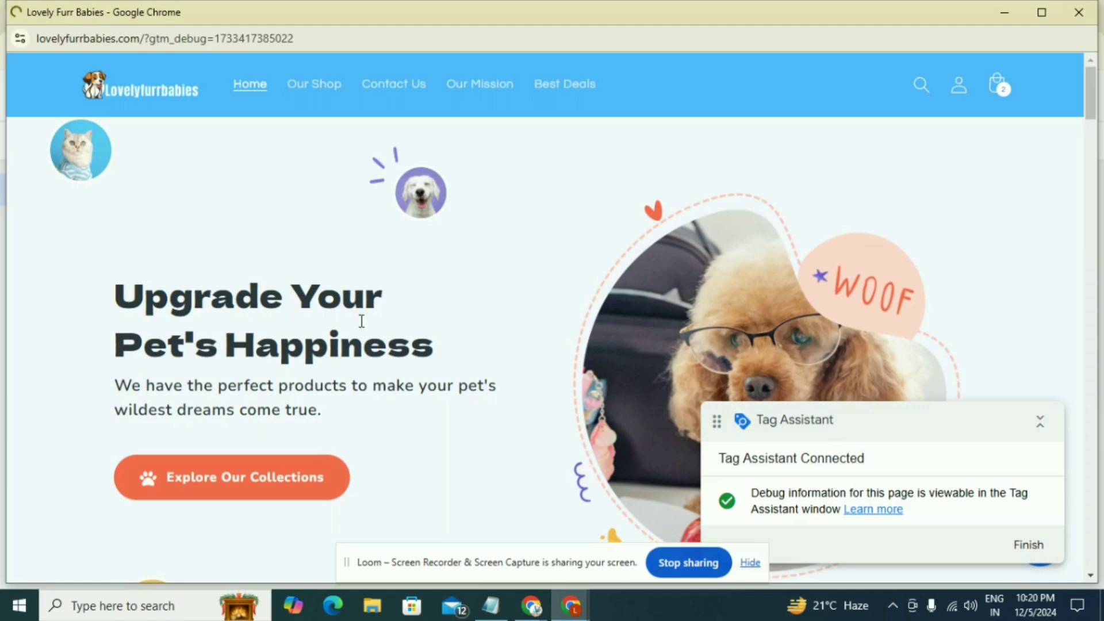
In the previewed store, open the Pet Front Dog Carrier Backpacks product and add one Pink, size S, to the cart
scroll(685, 430, "down", 1)
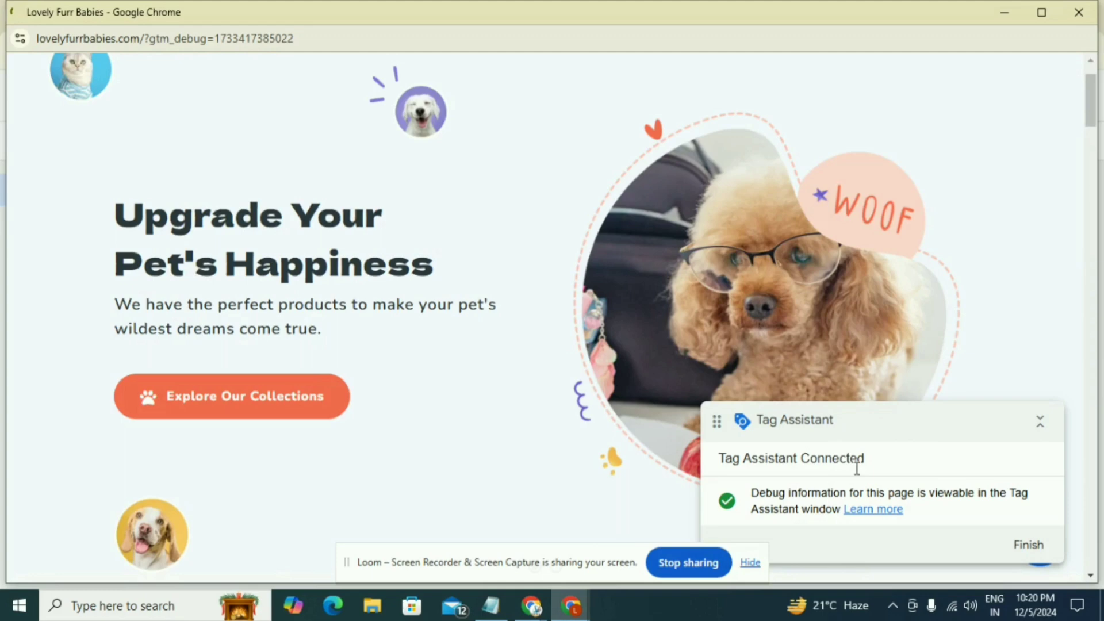
scroll(595, 375, "down", 10)
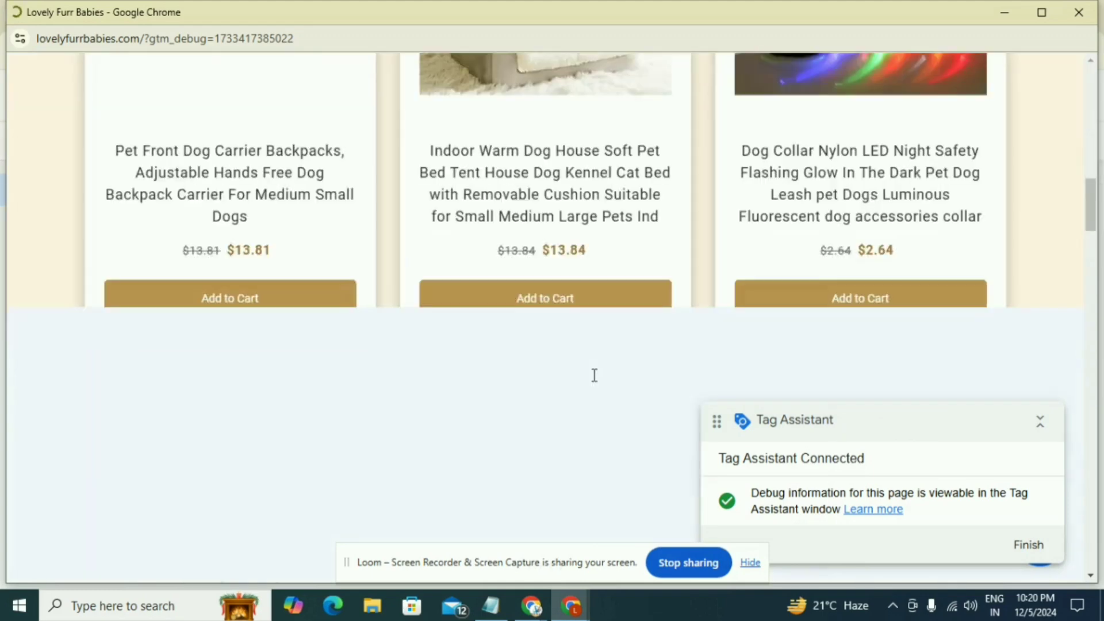
scroll(595, 375, "up", 2)
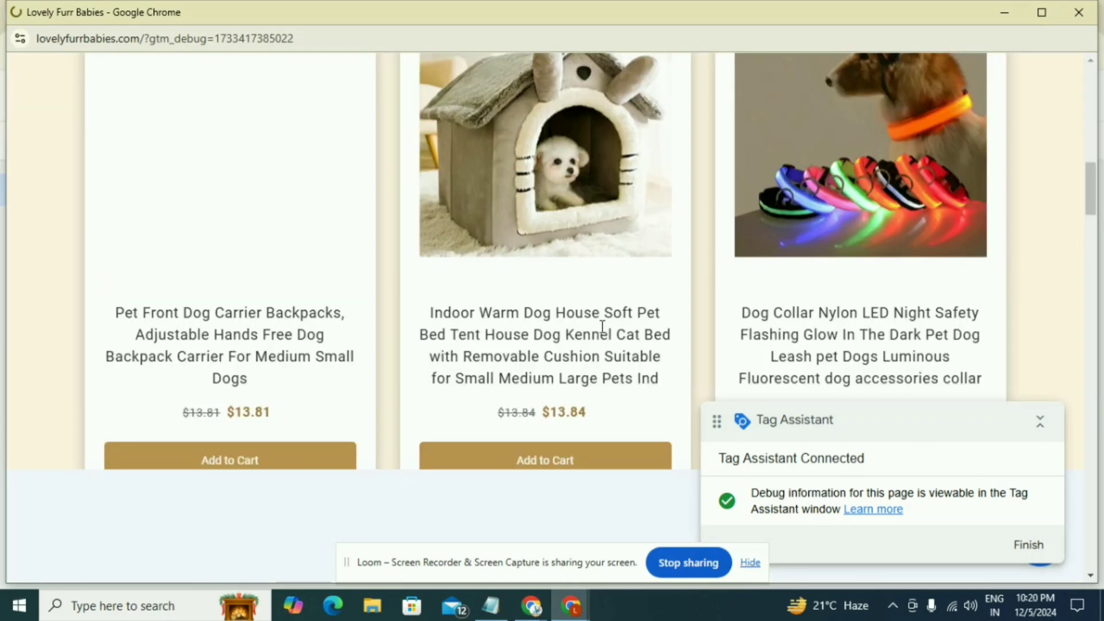
left_click(219, 322)
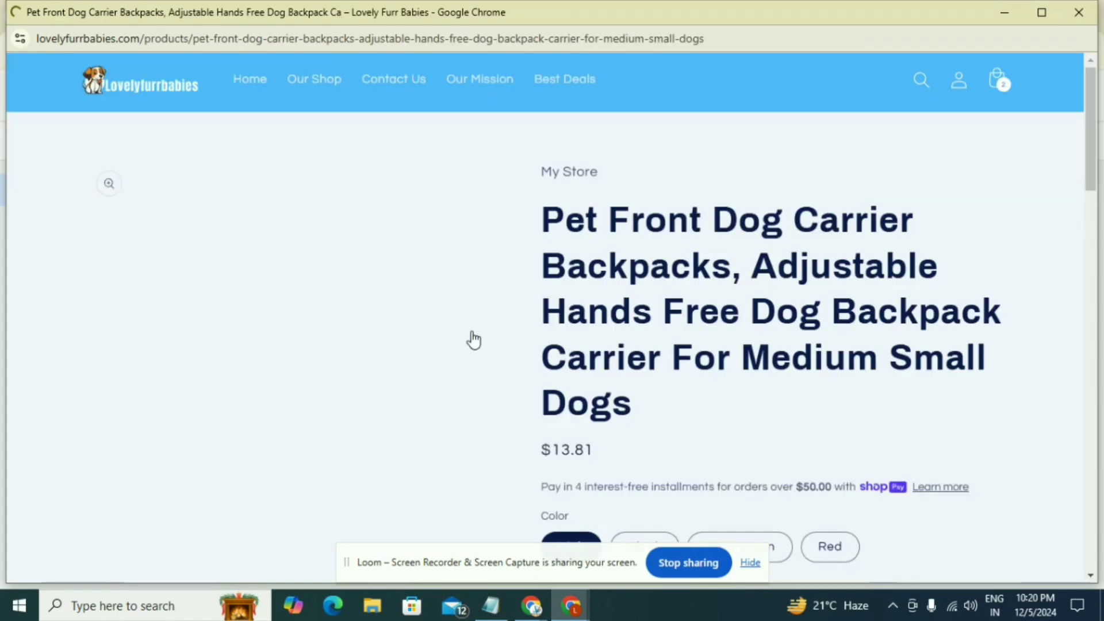
scroll(473, 340, "down", 5)
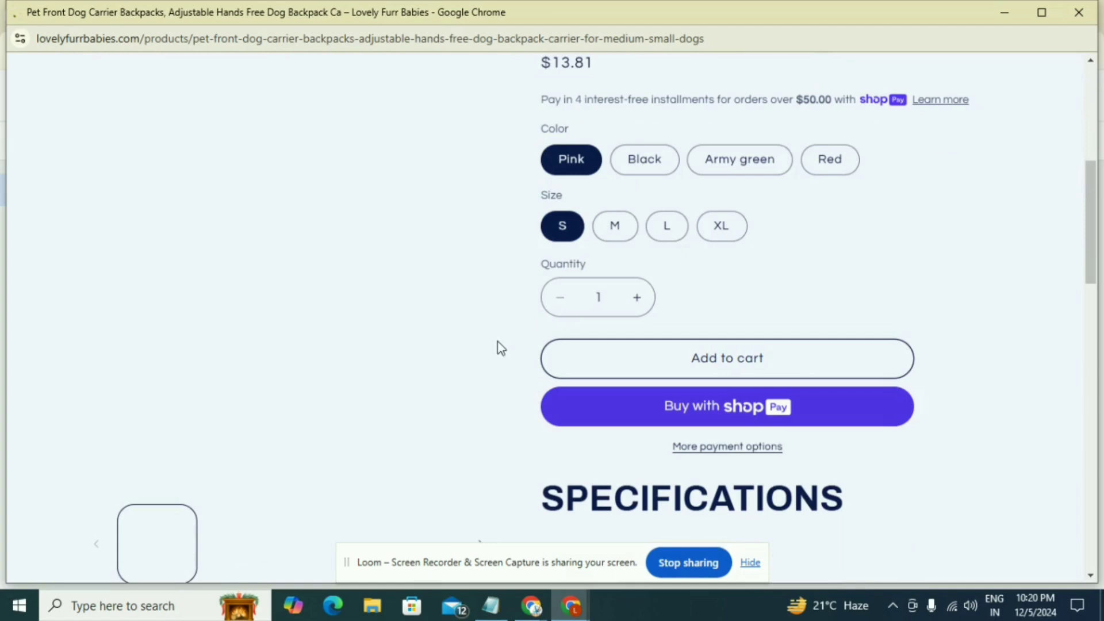
left_click(730, 367)
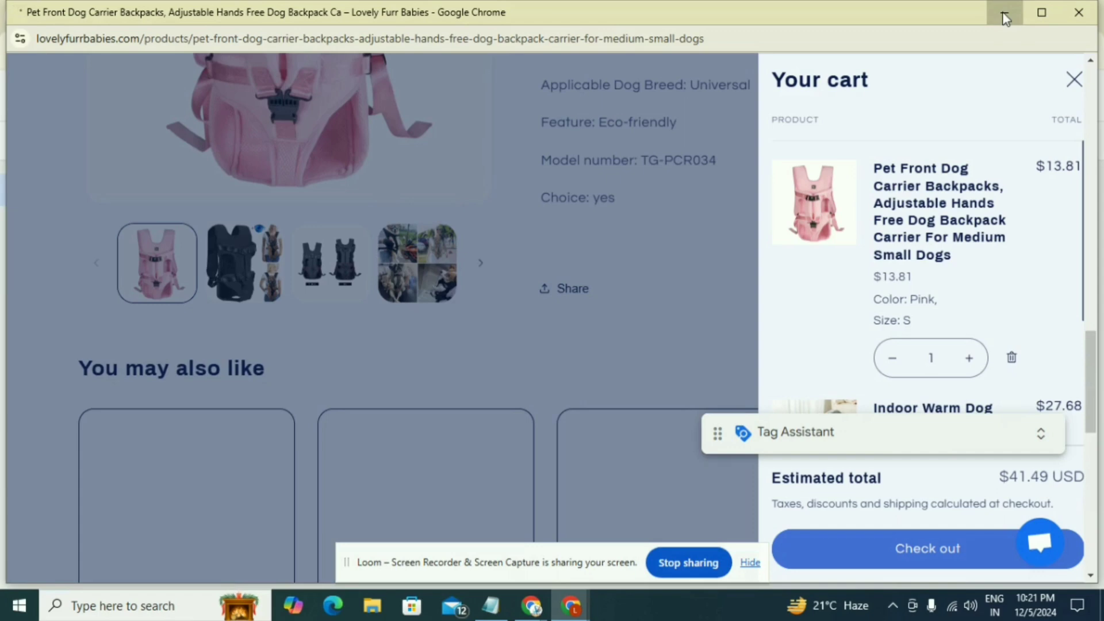
Minimize the store window, continue into the Tag Assistant debug view and examine the tags fired for the Lovely Furr Babies page
left_click(1004, 15)
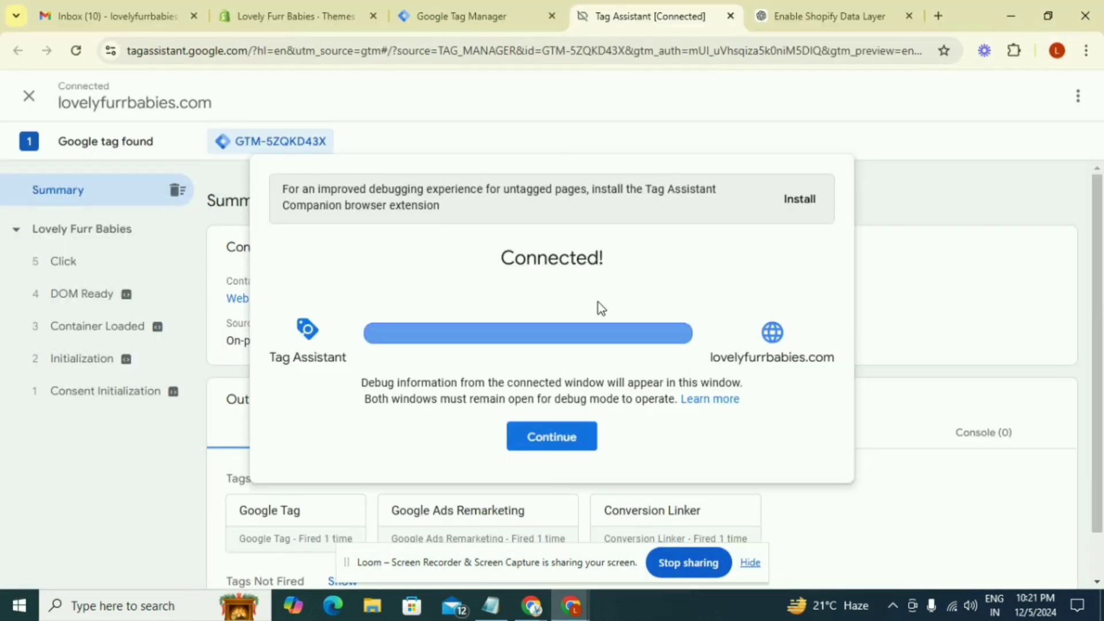
left_click(550, 438)
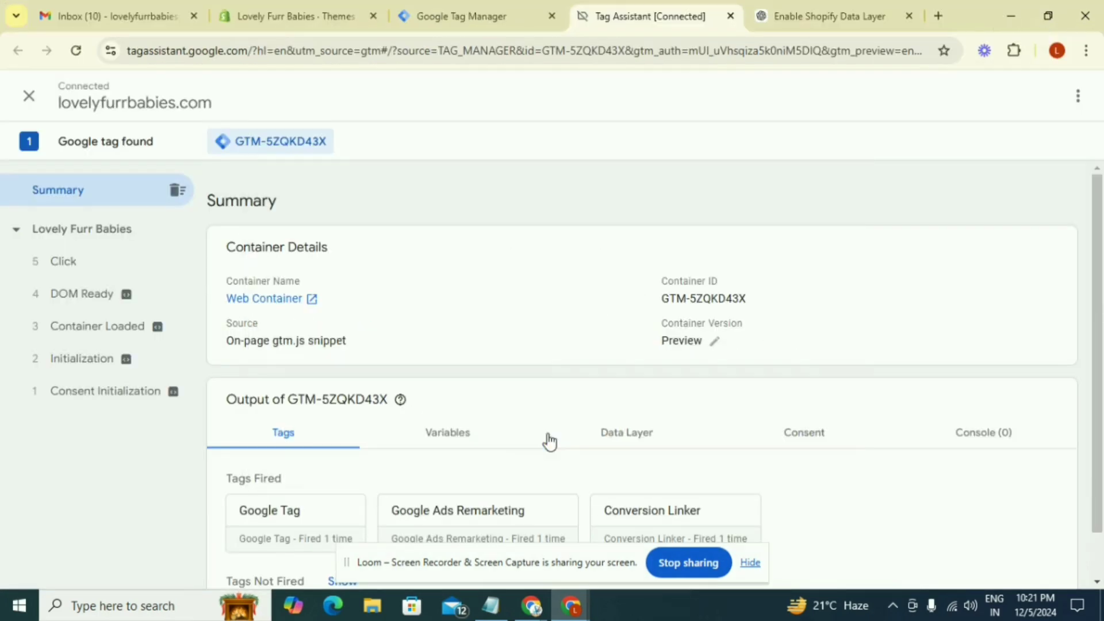
left_click(76, 233)
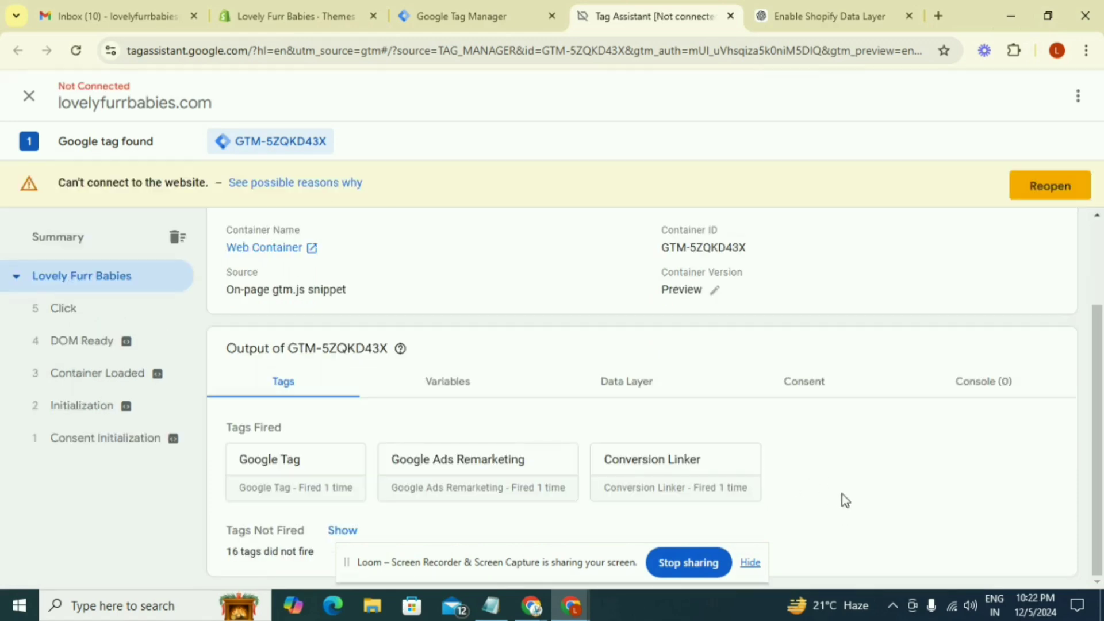